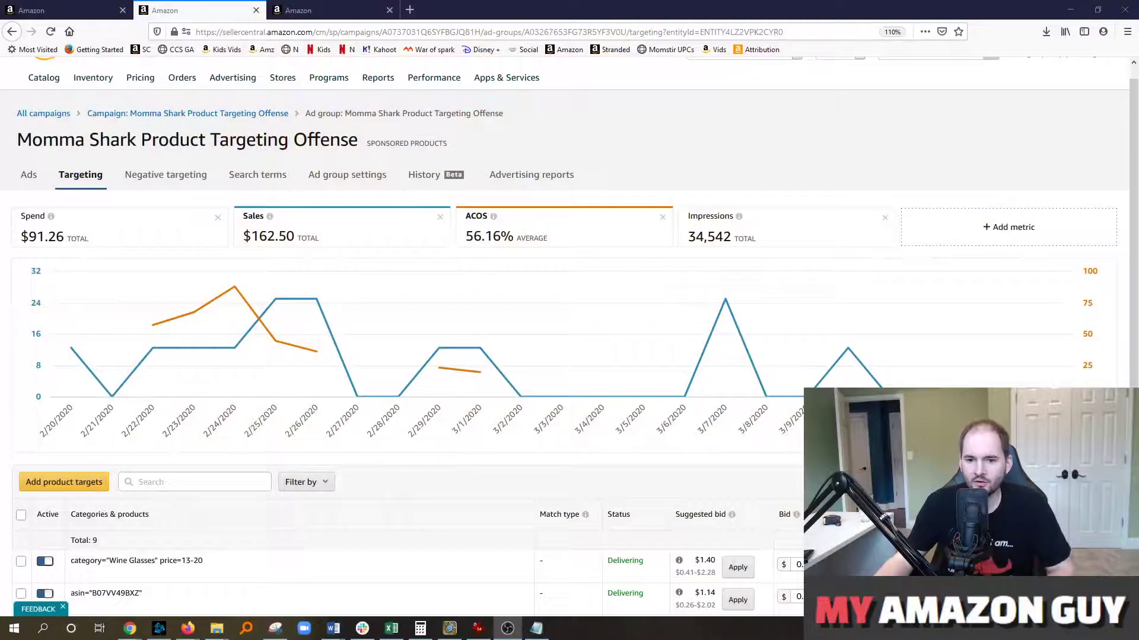
- Select the second target's ASIN B07VV49BXZ on the Seller Central page
left_click(623, 144)
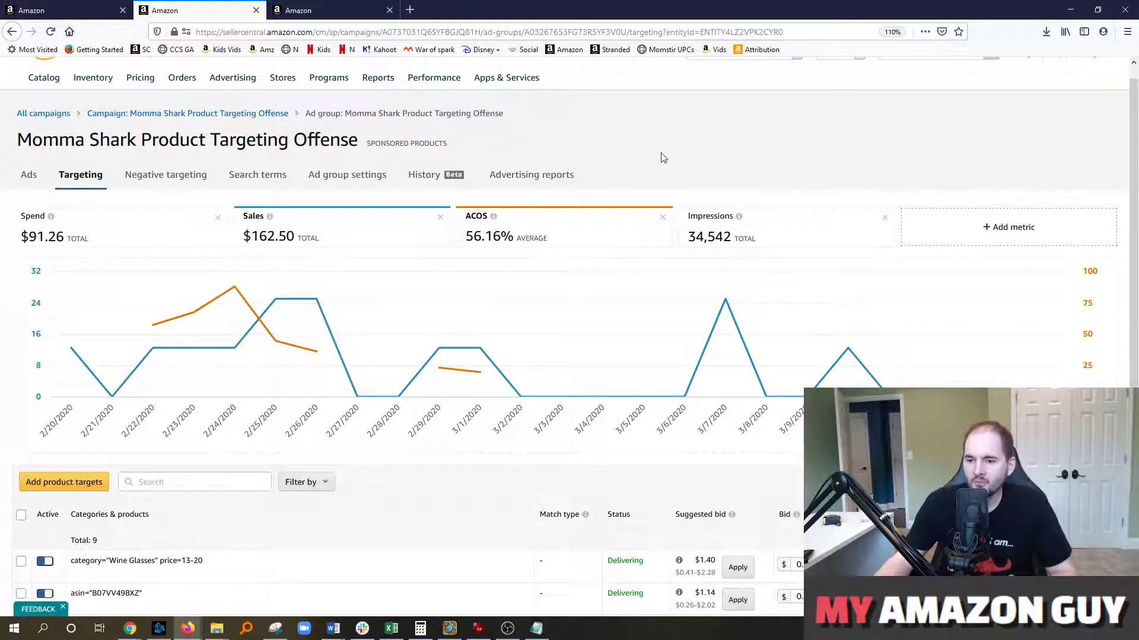
scroll(1136, 169, "down", 1)
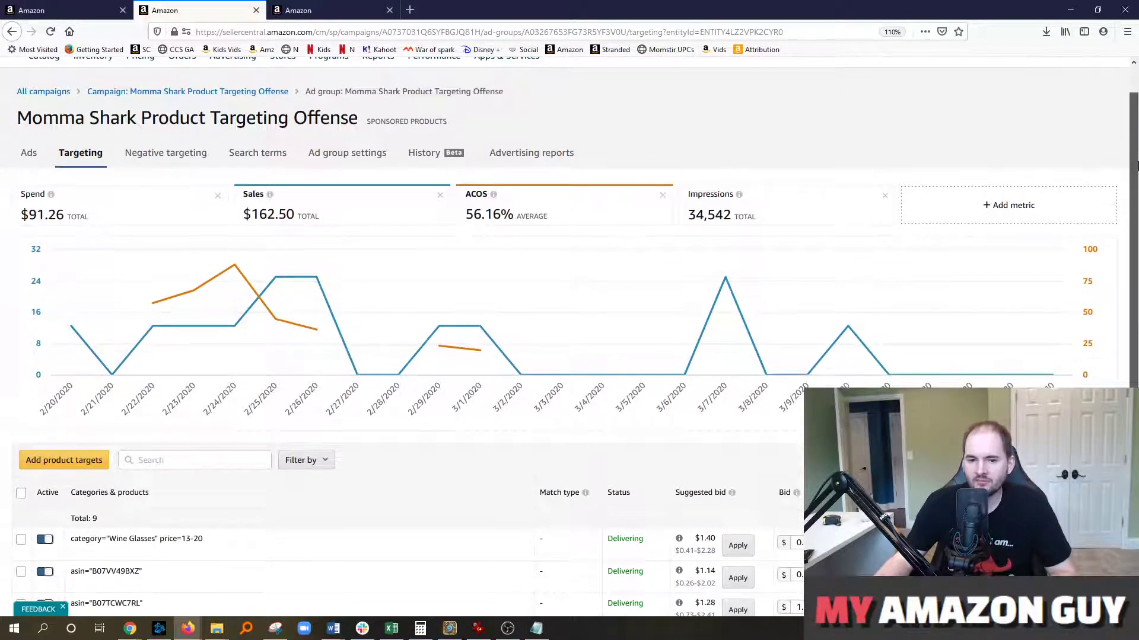
left_click_drag(1137, 169, 1137, 205)
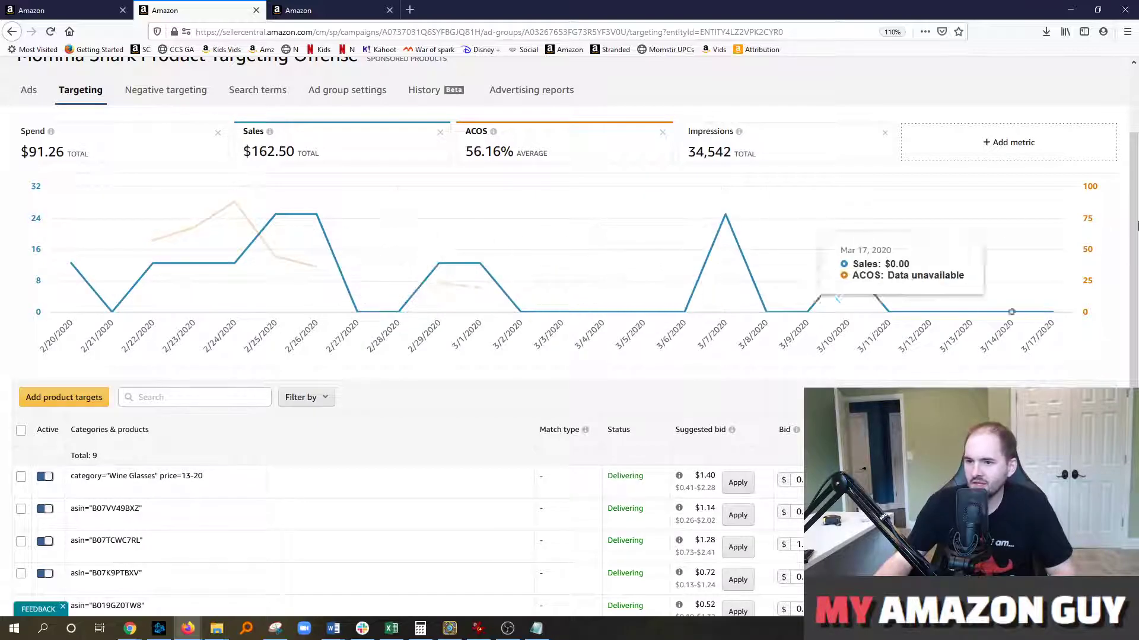
scroll(1137, 300, "down", 3)
scroll(1136, 300, "down", 1)
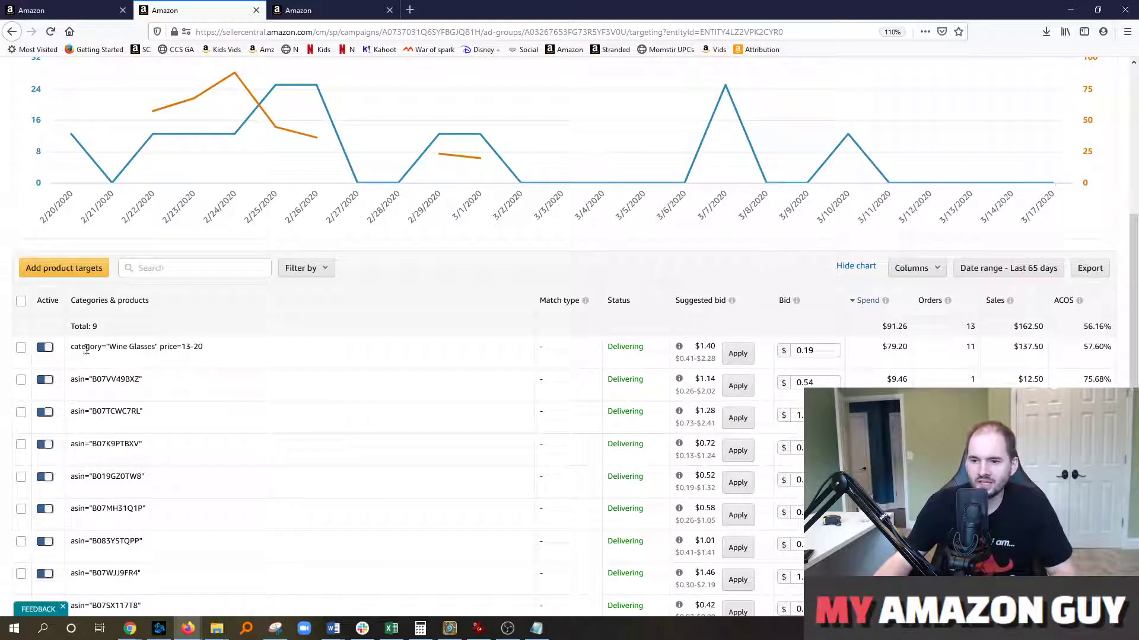
left_click_drag(87, 350, 117, 351)
left_click_drag(70, 380, 132, 391)
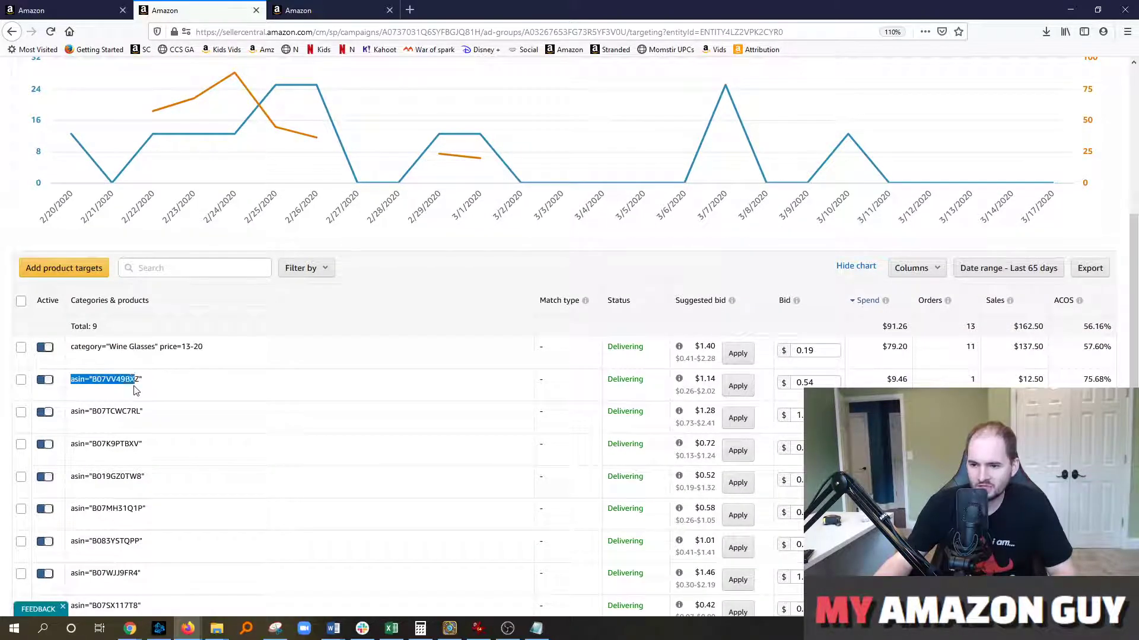
- Load the Amazon storefront in a new browser tab
left_click(143, 386)
left_click(410, 9)
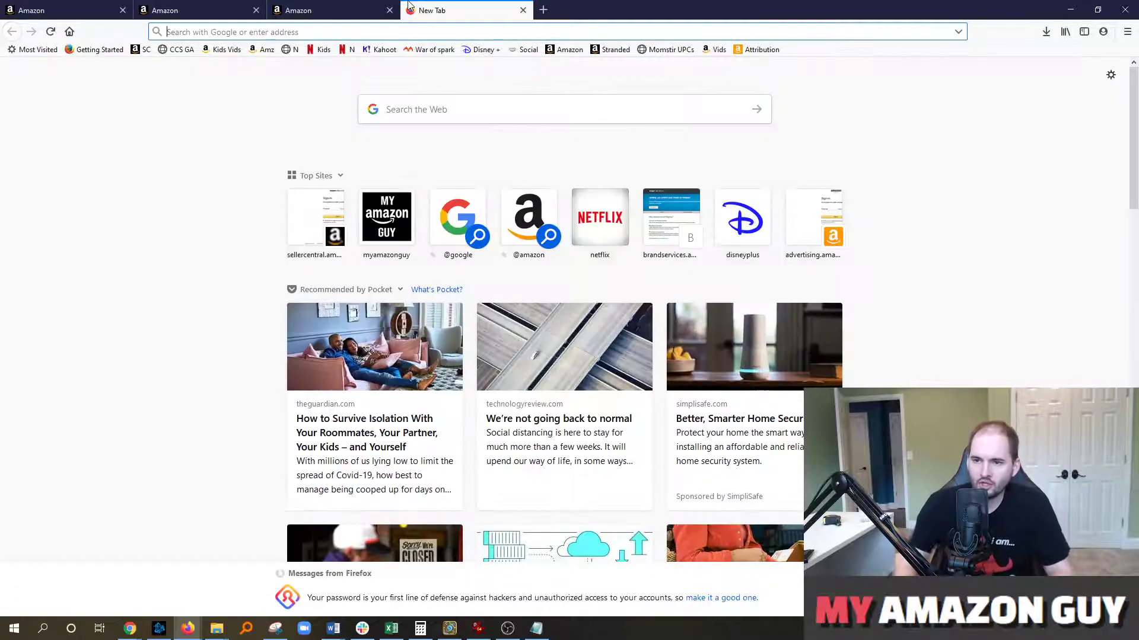
type("amazon")
key("Return")
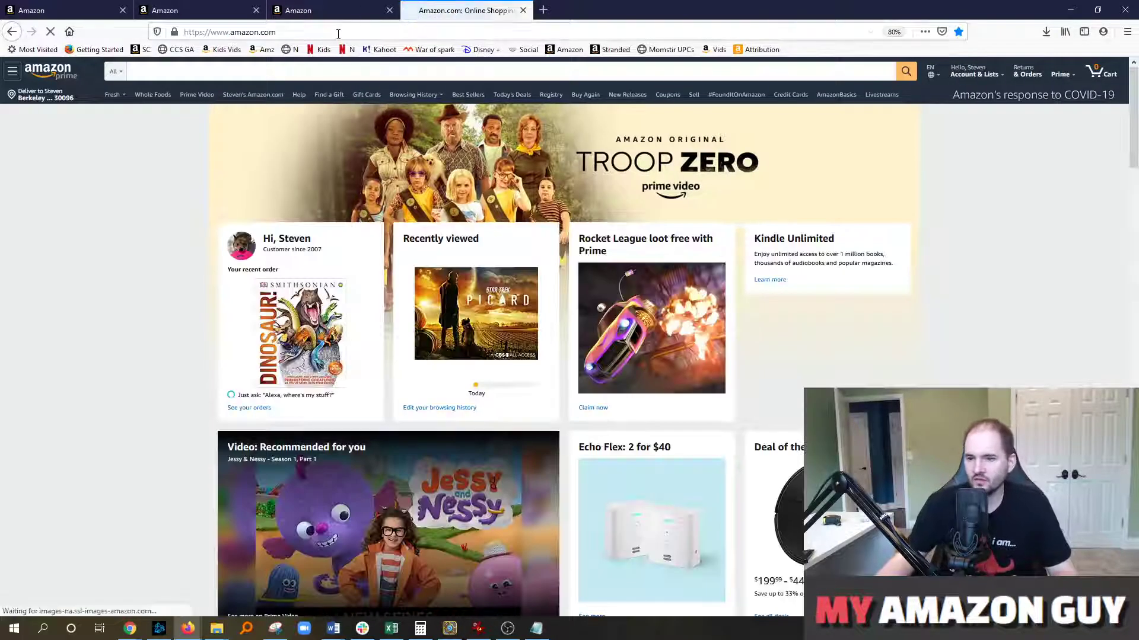
- Search Amazon for 'momma shark' and open the Mama Shark Needs a Drink wine glass listing
left_click(305, 69)
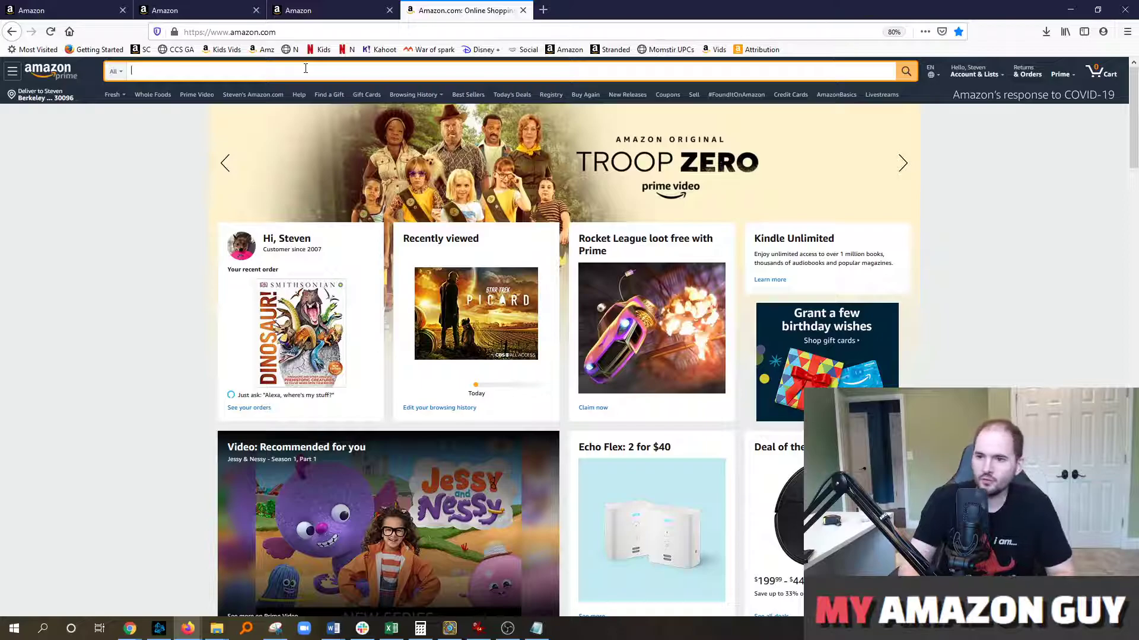
type("momma shark")
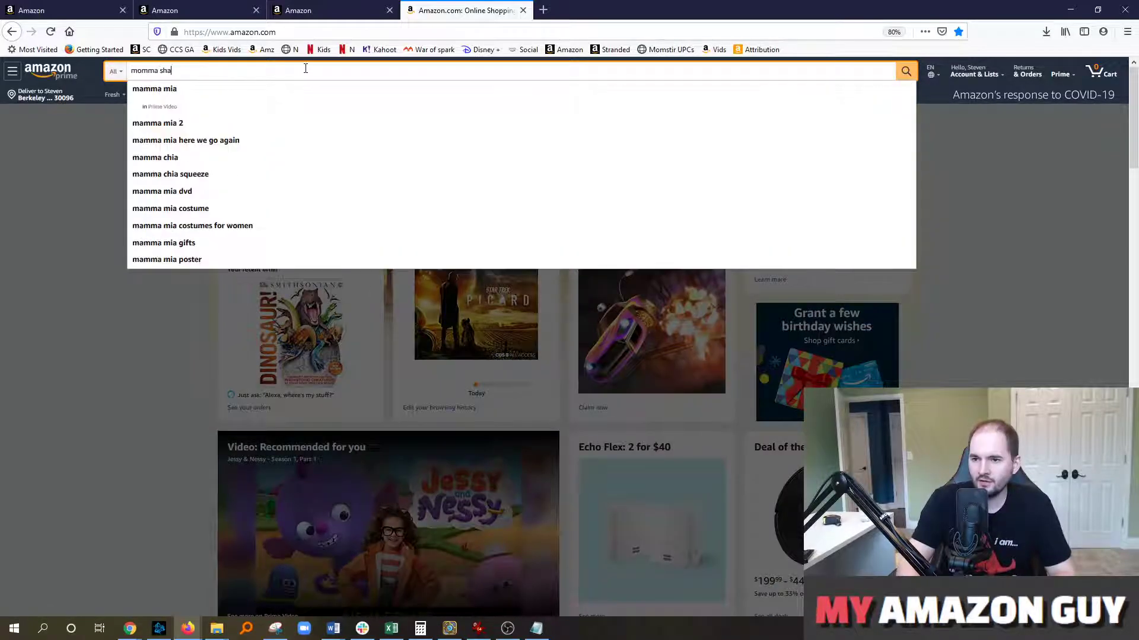
key("Return")
scroll(511, 222, "down", 3)
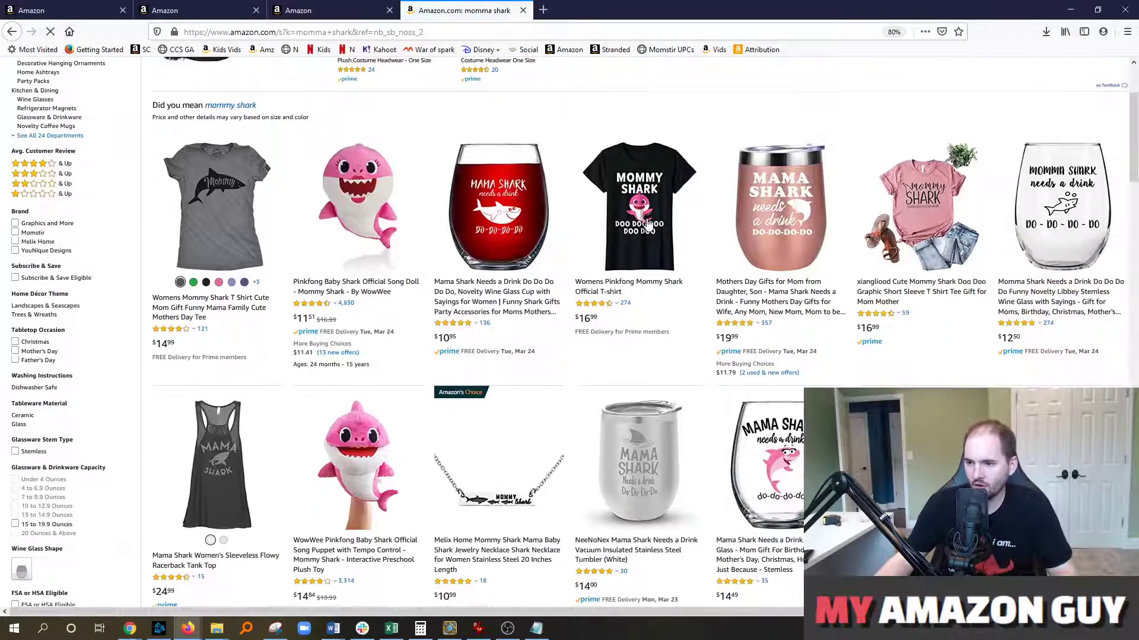
left_click(517, 211)
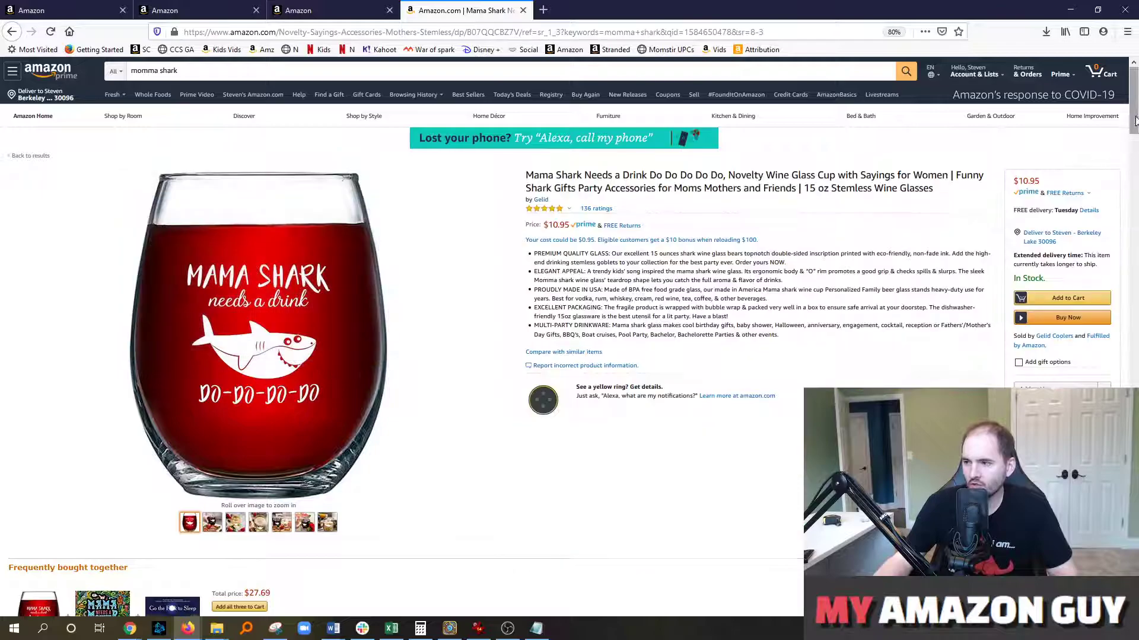
- Review the wine glass page, highlighting the 'Sponsored products related to this item' heading
left_click_drag(1133, 110, 1133, 183)
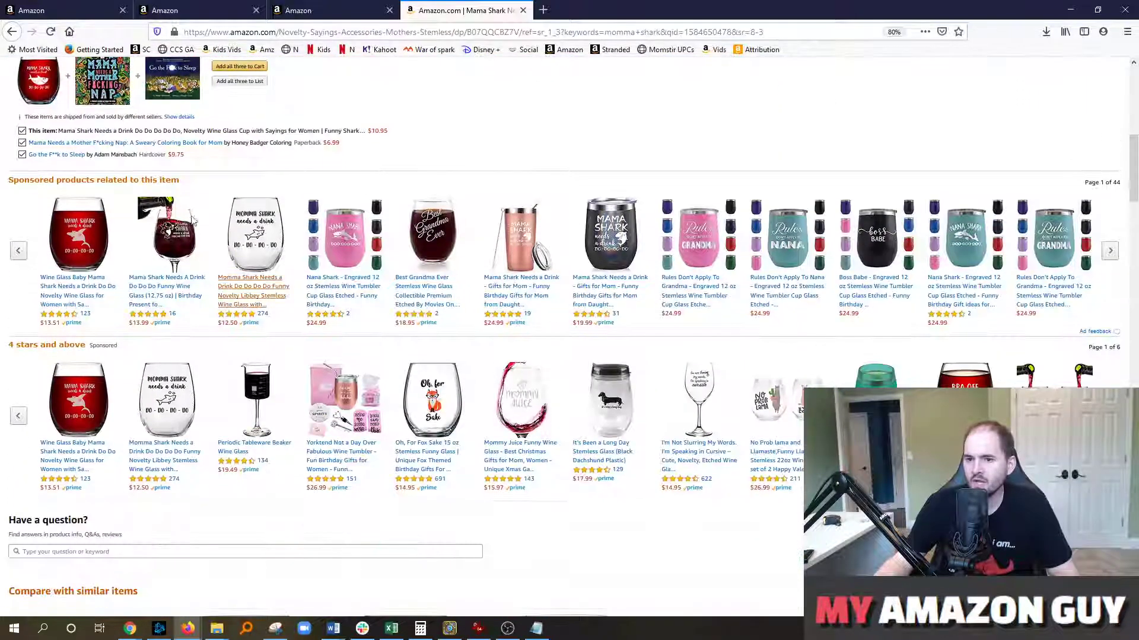
left_click_drag(12, 179, 181, 181)
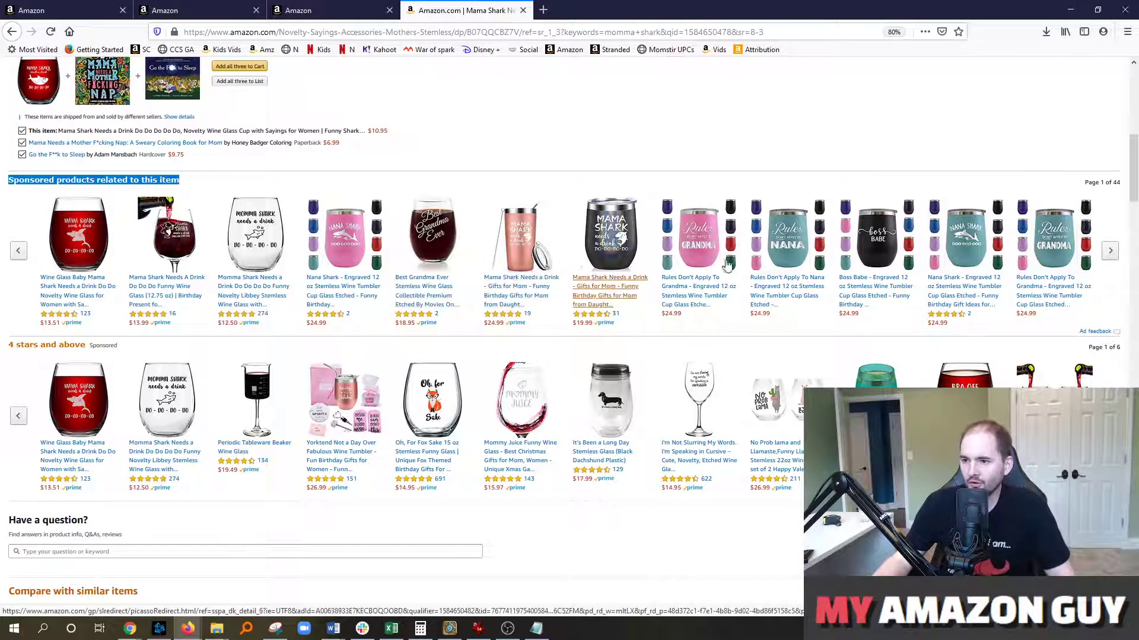
left_click_drag(1137, 188, 1136, 120)
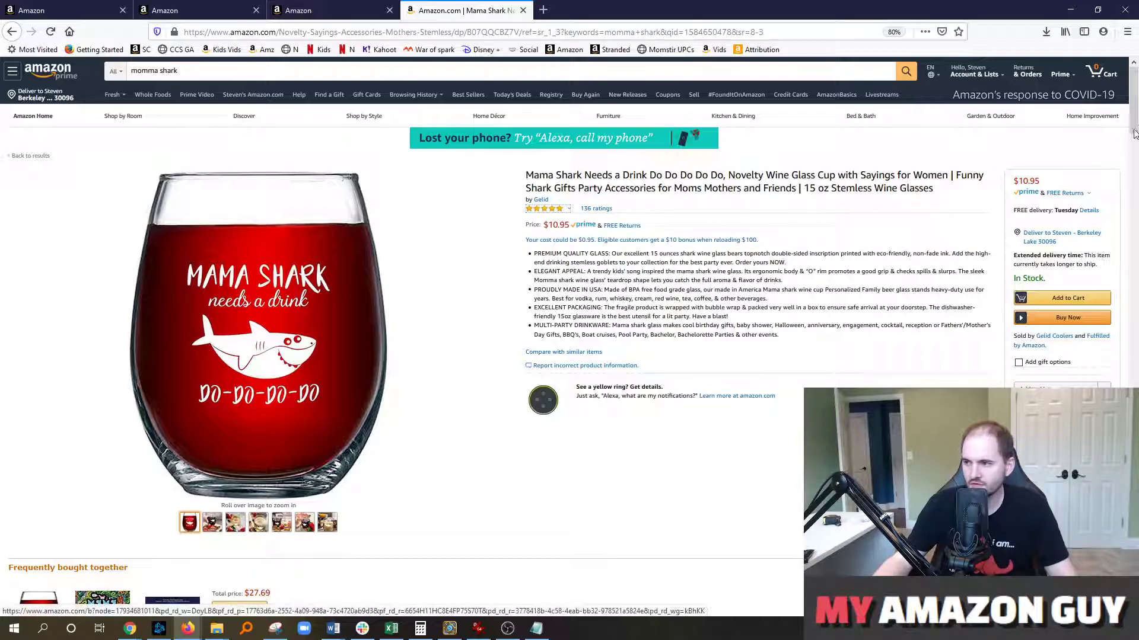
scroll(711, 220, "down", 1)
scroll(735, 188, "down", 15)
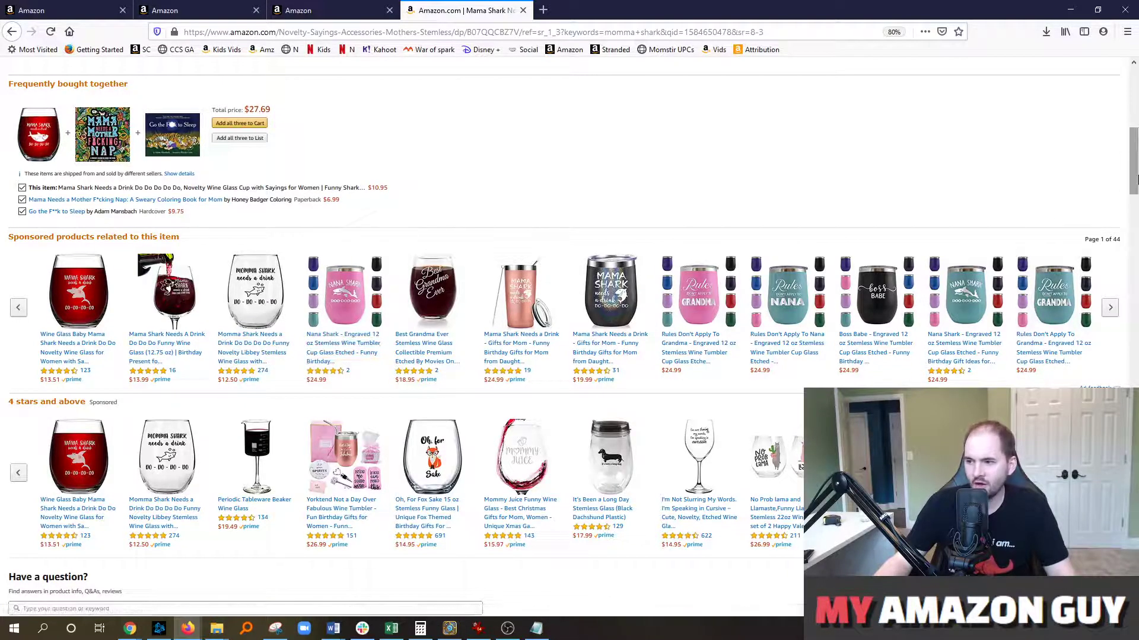
scroll(468, 404, "up", 9)
scroll(415, 433, "down", 2)
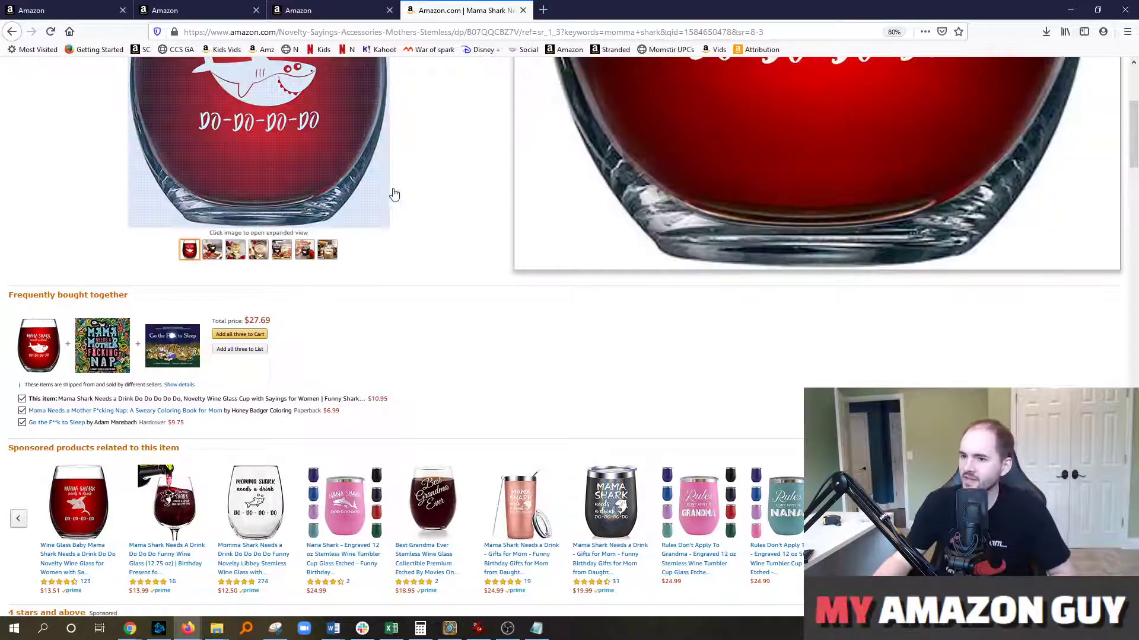
- Return to the Momma Shark campaign targeting page and review its targets table
left_click(299, 9)
left_click(181, 10)
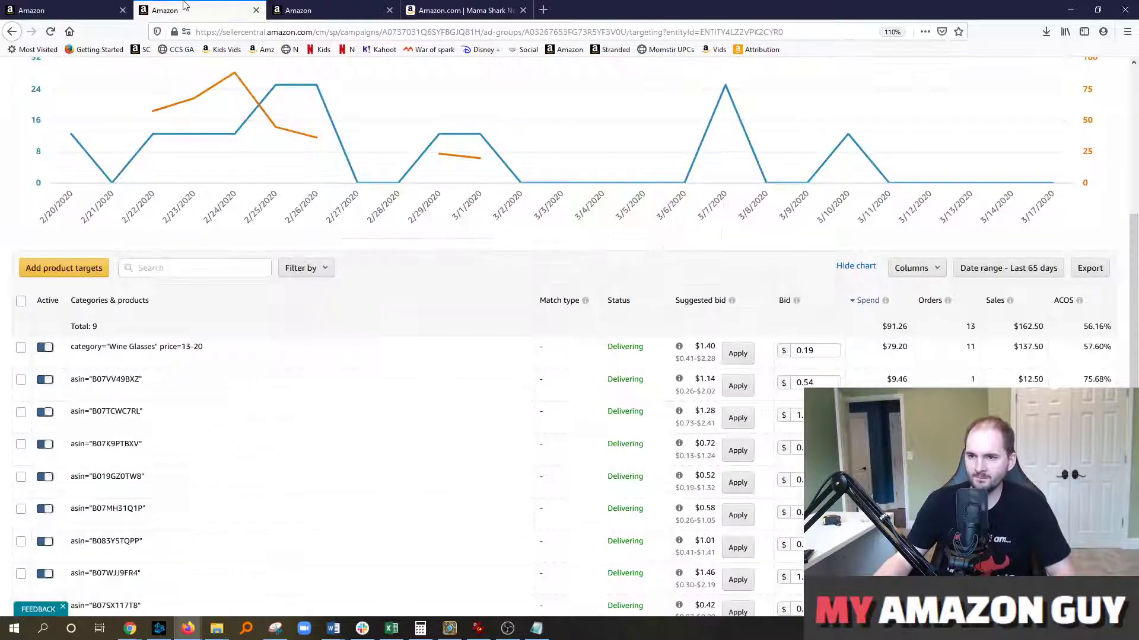
scroll(170, 354, "down", 1)
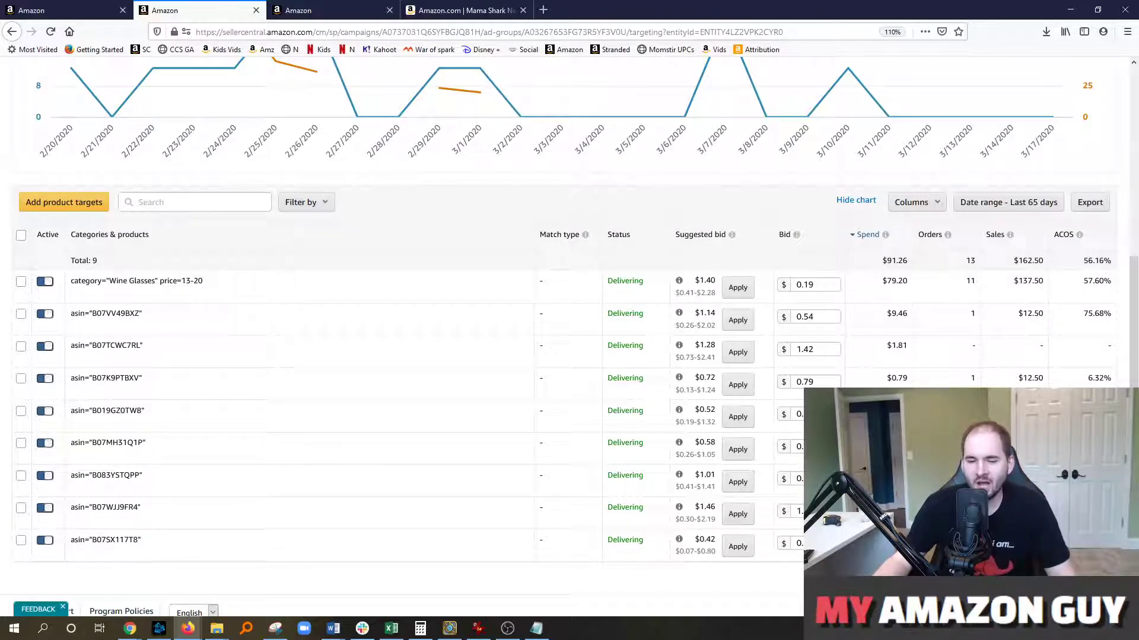
scroll(570, 337, "up", 1)
scroll(570, 332, "up", 3)
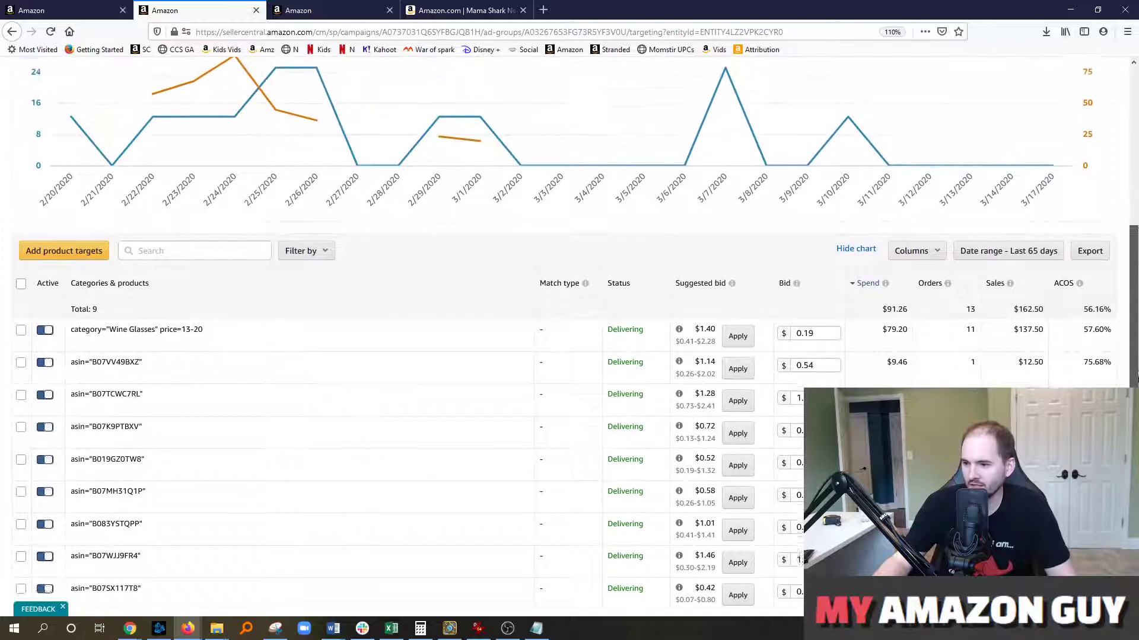
scroll(312, 404, "down", 1)
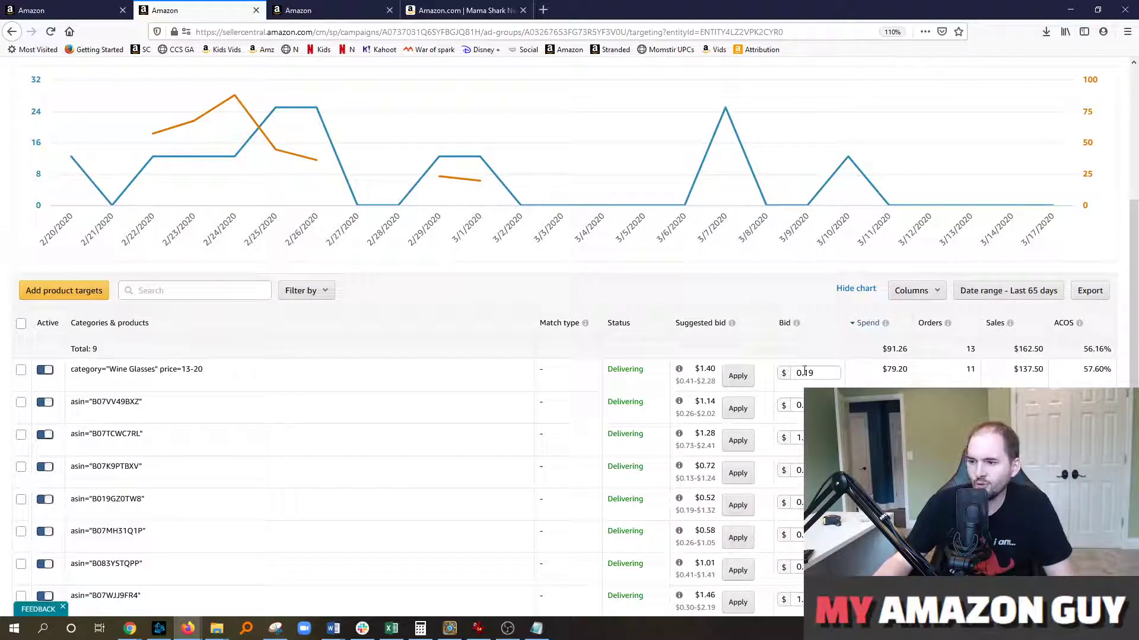
- Point out the Wine Glasses target's 57.60% ACOS, then go to the Choose your campaign type page
double_click(1096, 369)
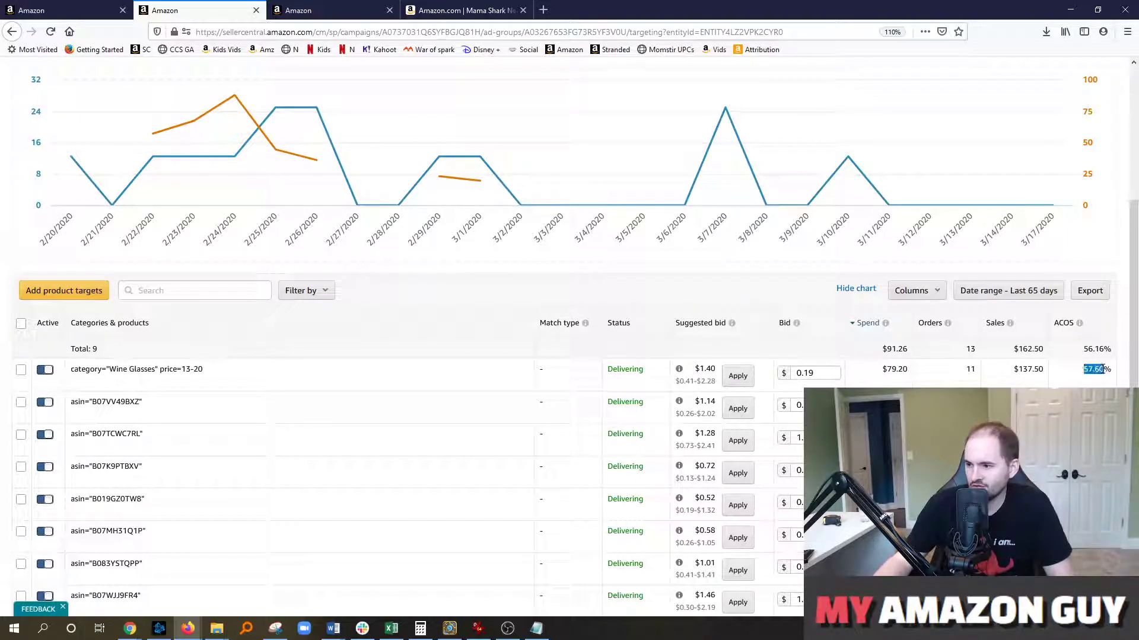
scroll(1076, 385, "up", 1)
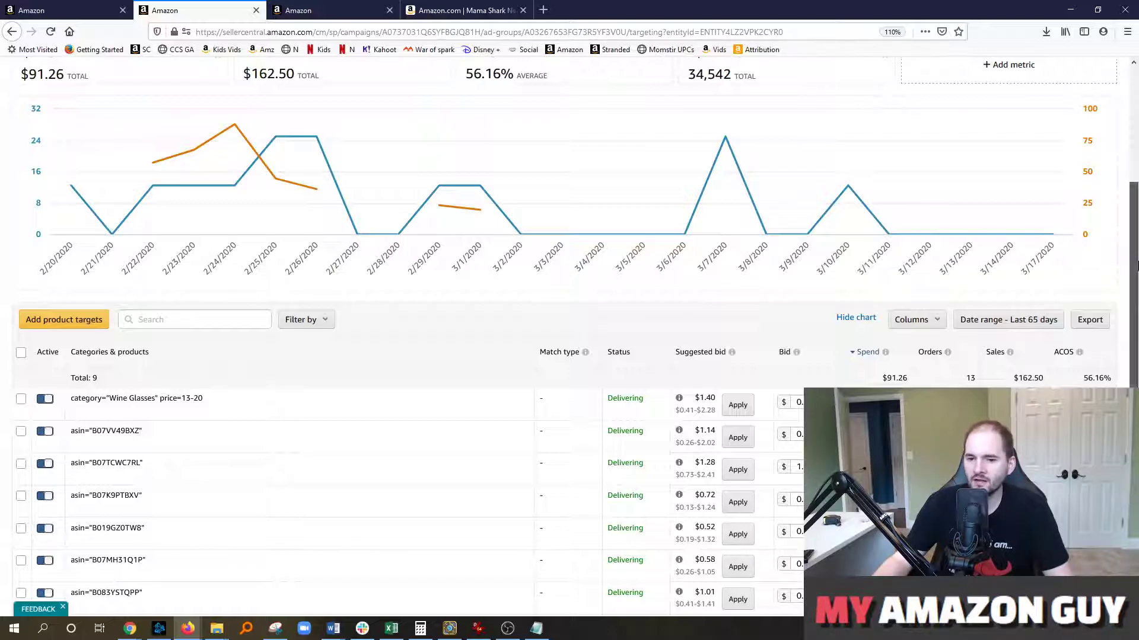
left_click_drag(1137, 266, 1137, 293)
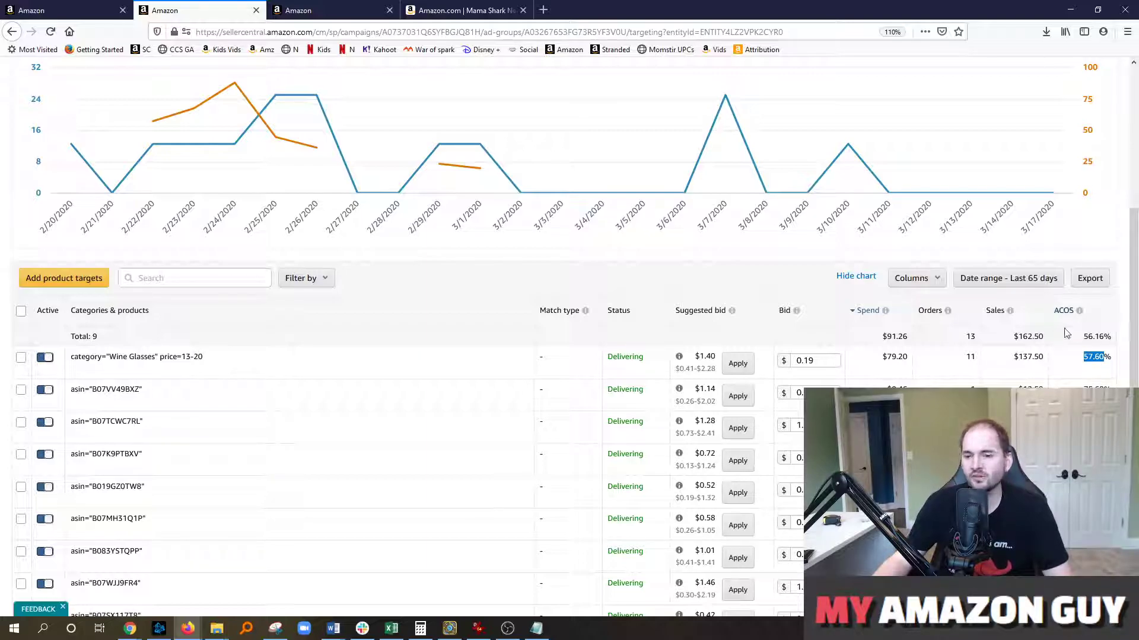
scroll(1134, 324, "down", 2)
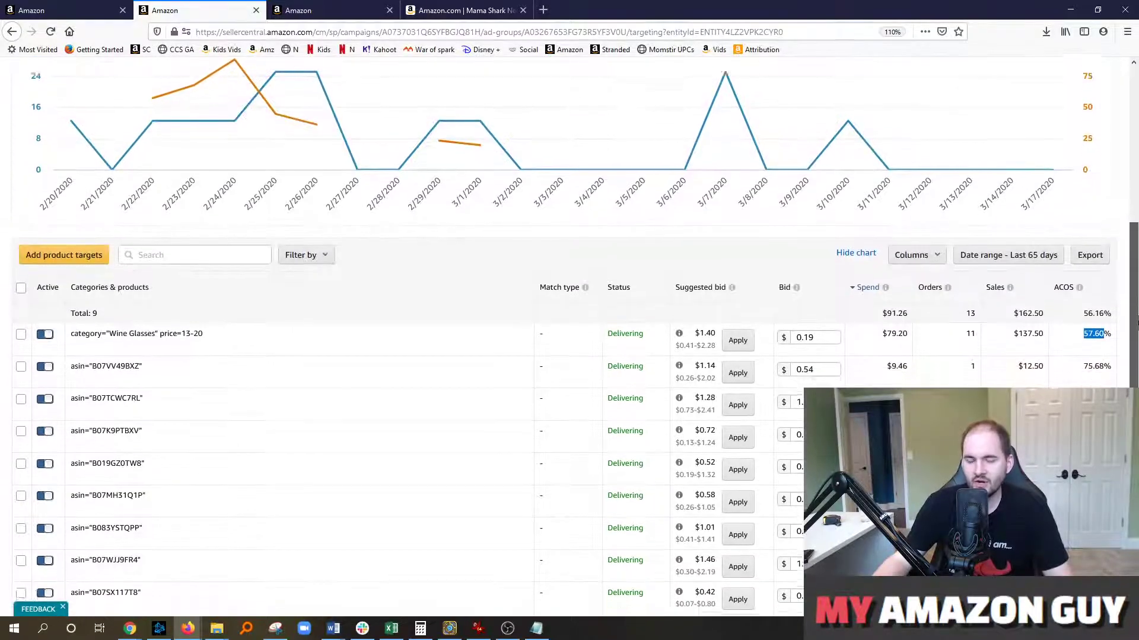
scroll(1134, 323, "down", 1)
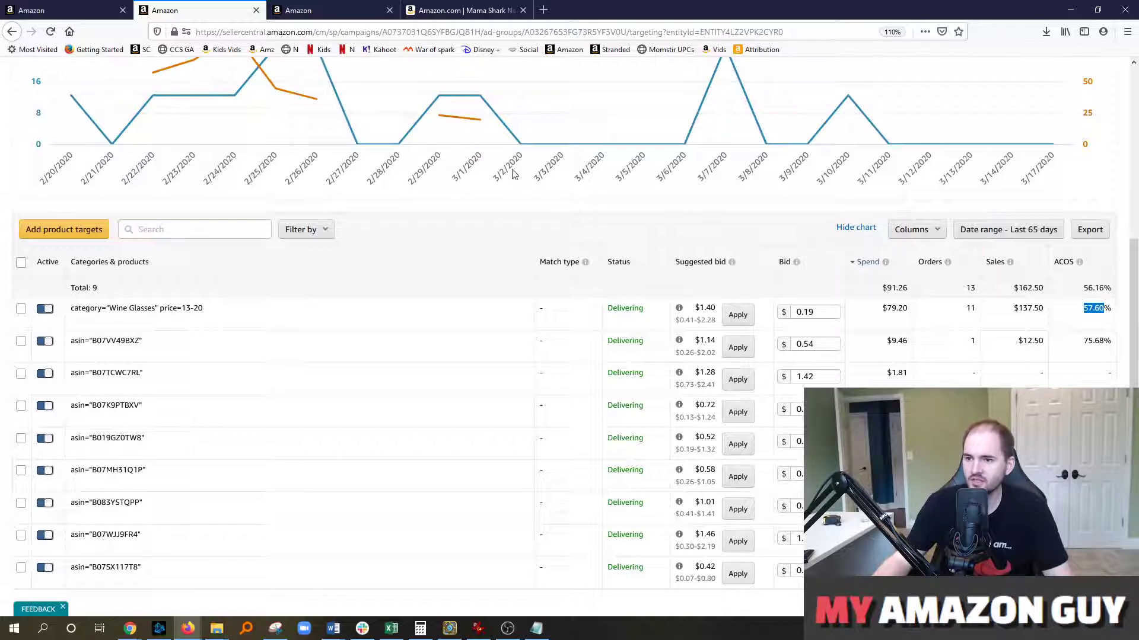
left_click(308, 6)
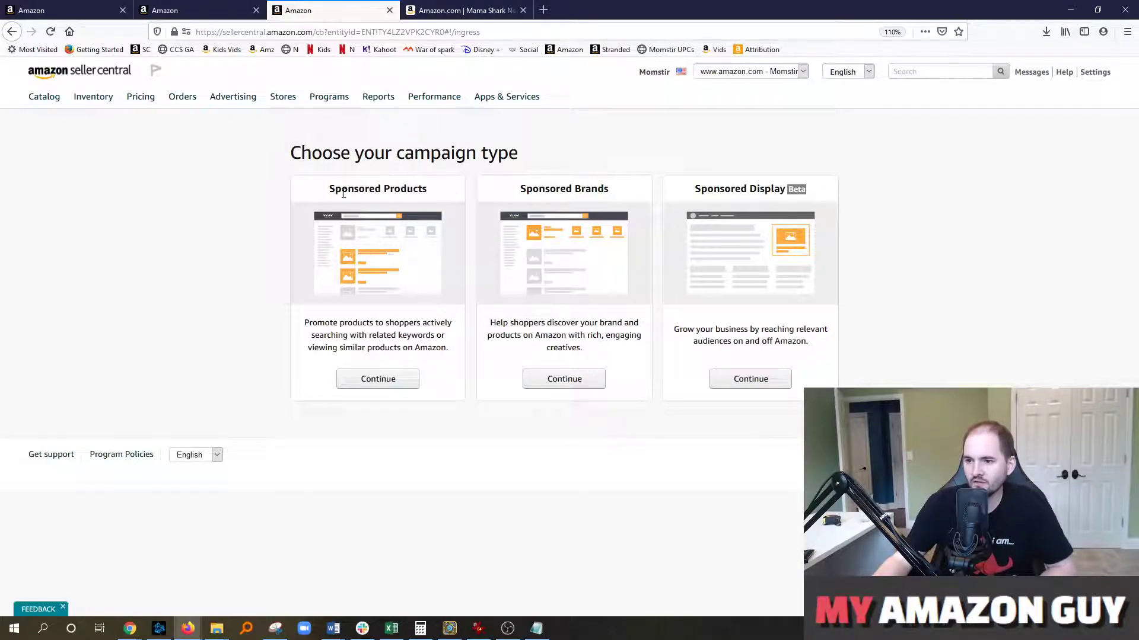
- Choose Sponsored Products and name the campaign 'Offensive Product Targeting - Momma Shark'
left_click_drag(328, 190, 434, 196)
left_click(388, 382)
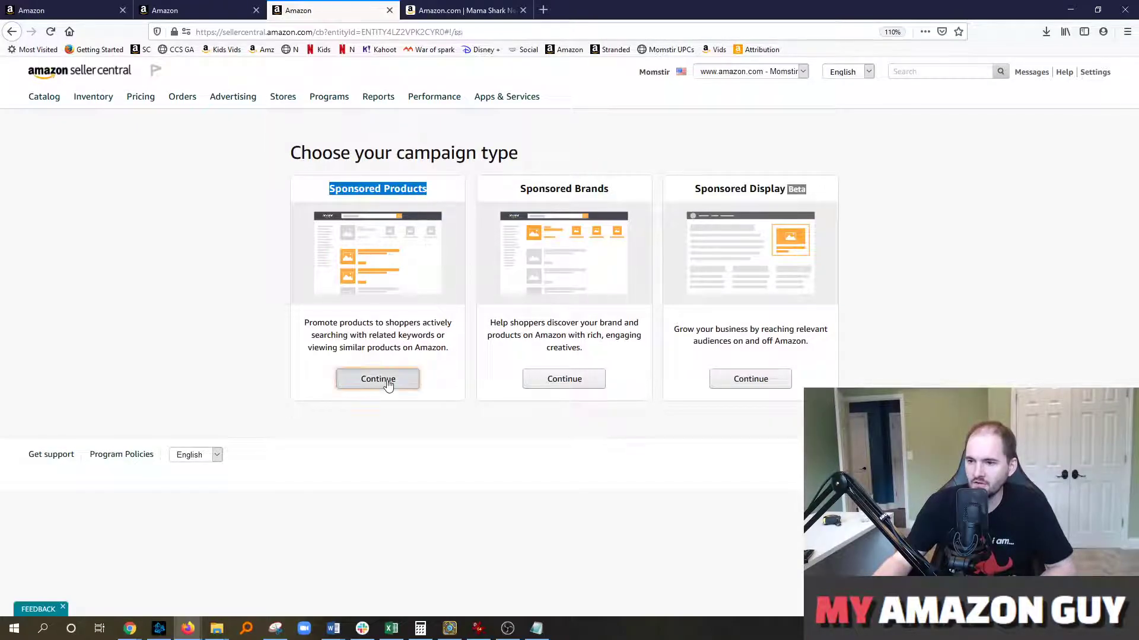
left_click_drag(405, 243, 141, 263)
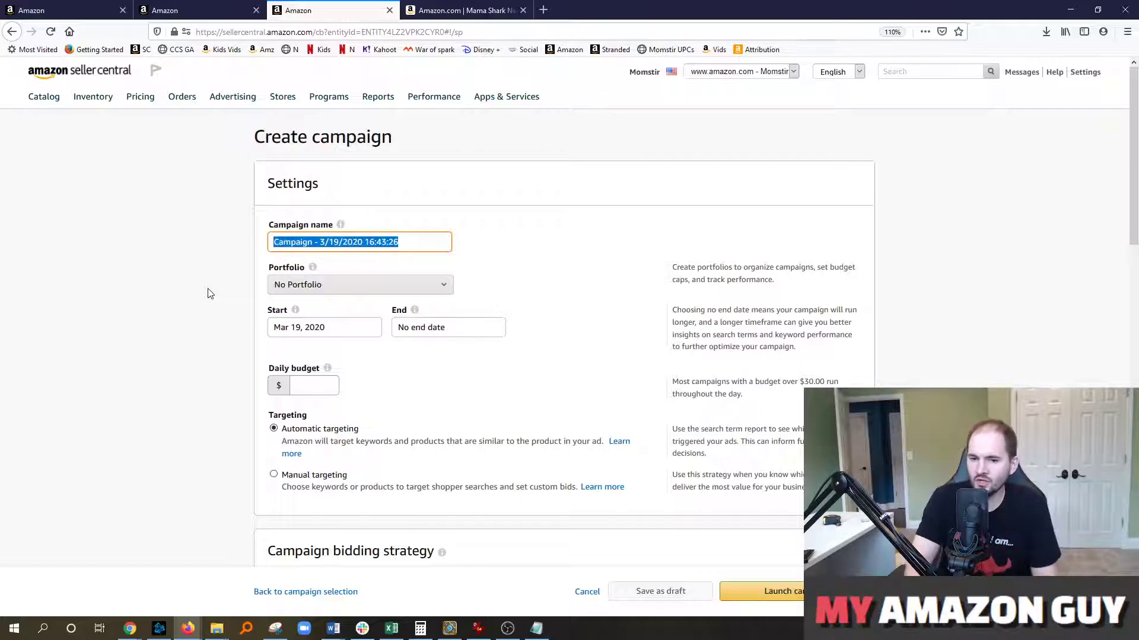
type("Offensive ")
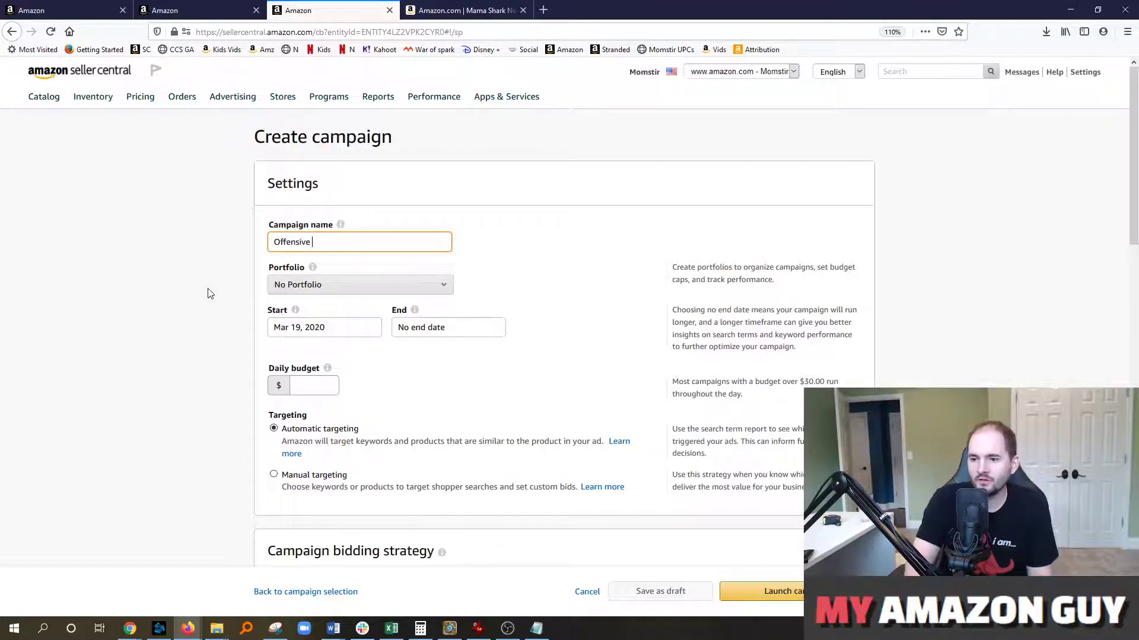
type("Product Targeting - Momma Shark")
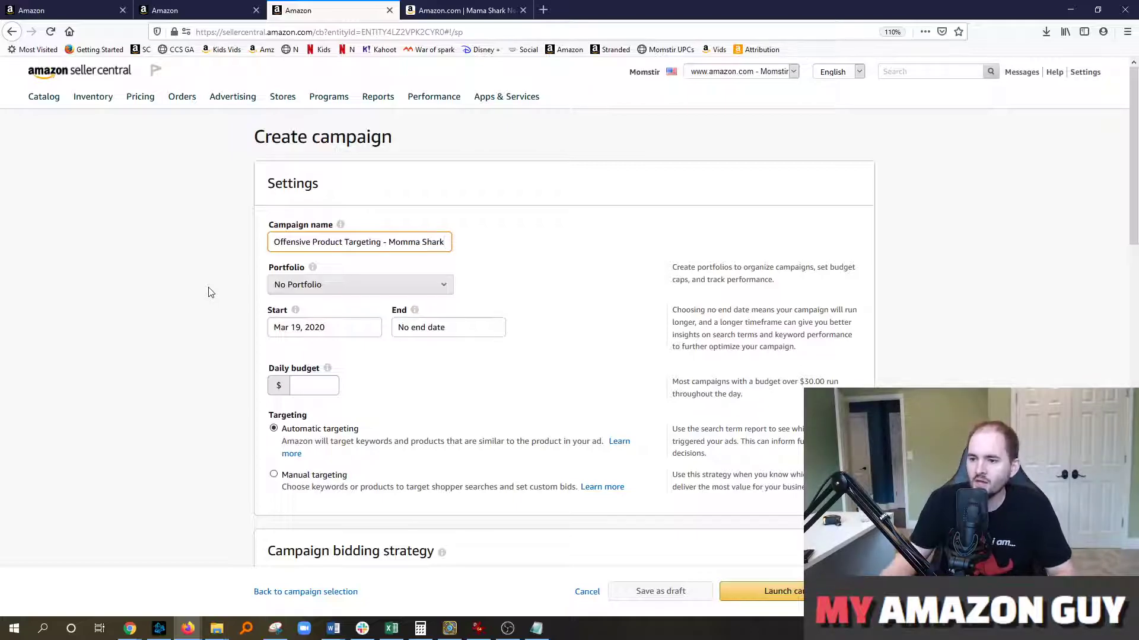
scroll(255, 298, "down", 4)
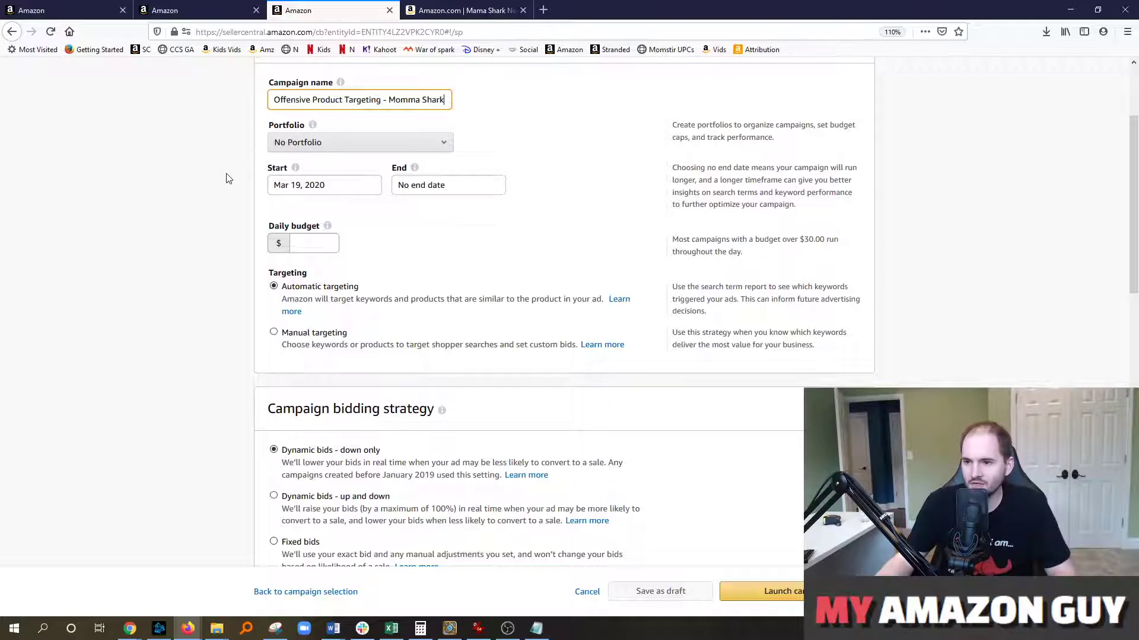
scroll(229, 179, "down", 4)
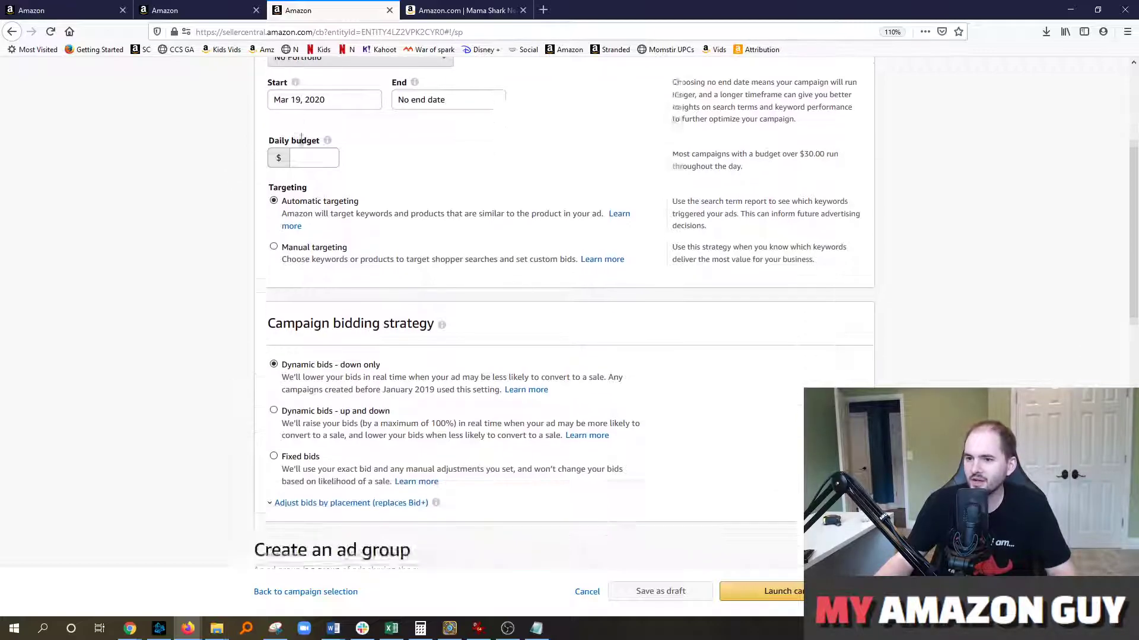
- Give the campaign a 10.00 daily budget, manual targeting and Dynamic bids - up and down
left_click(318, 104)
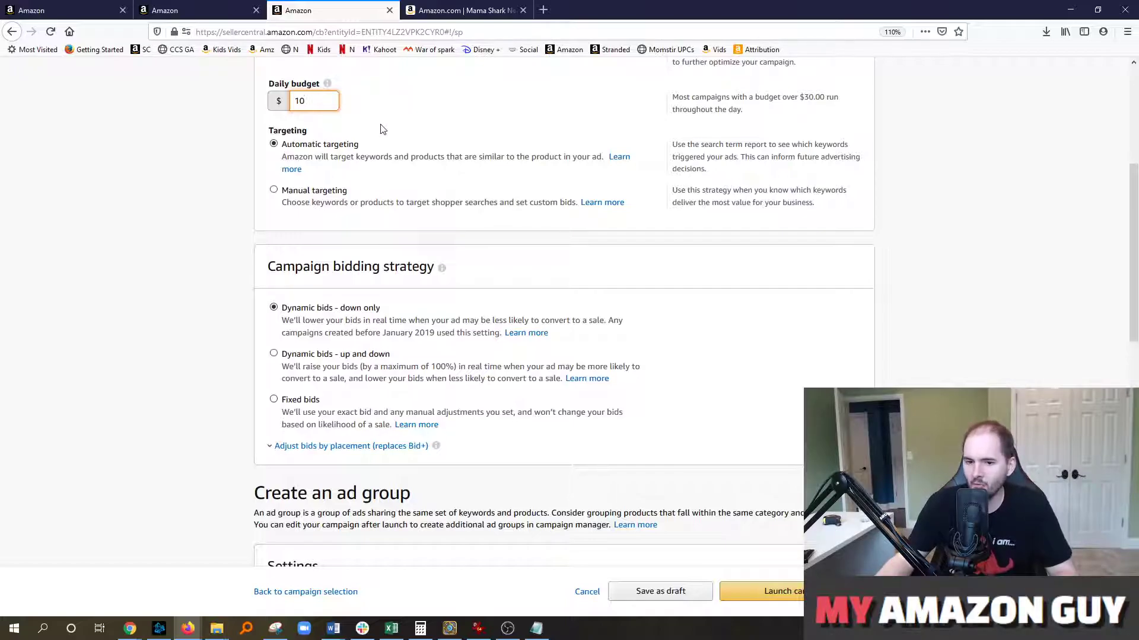
left_click(277, 191)
scroll(326, 237, "down", 1)
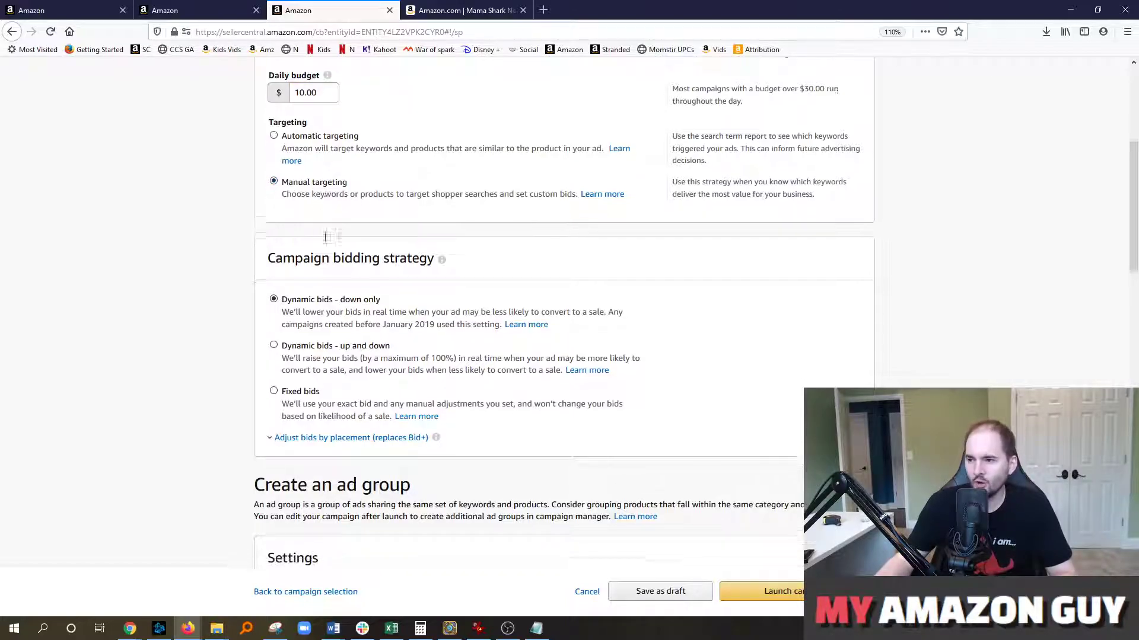
scroll(325, 238, "down", 3)
scroll(332, 202, "up", 1)
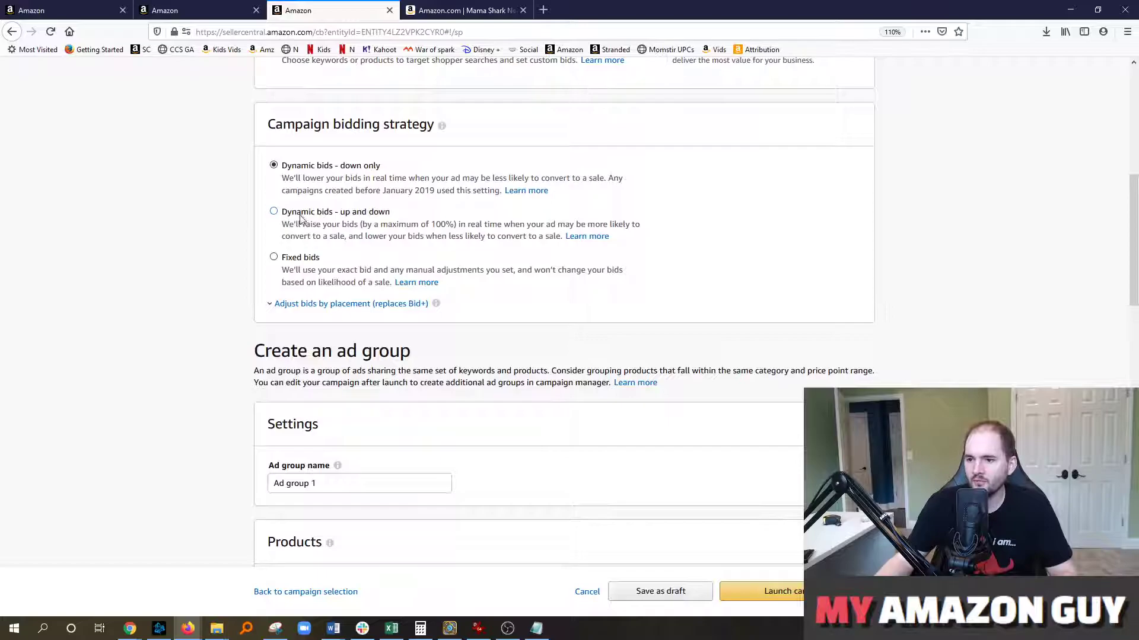
left_click(273, 212)
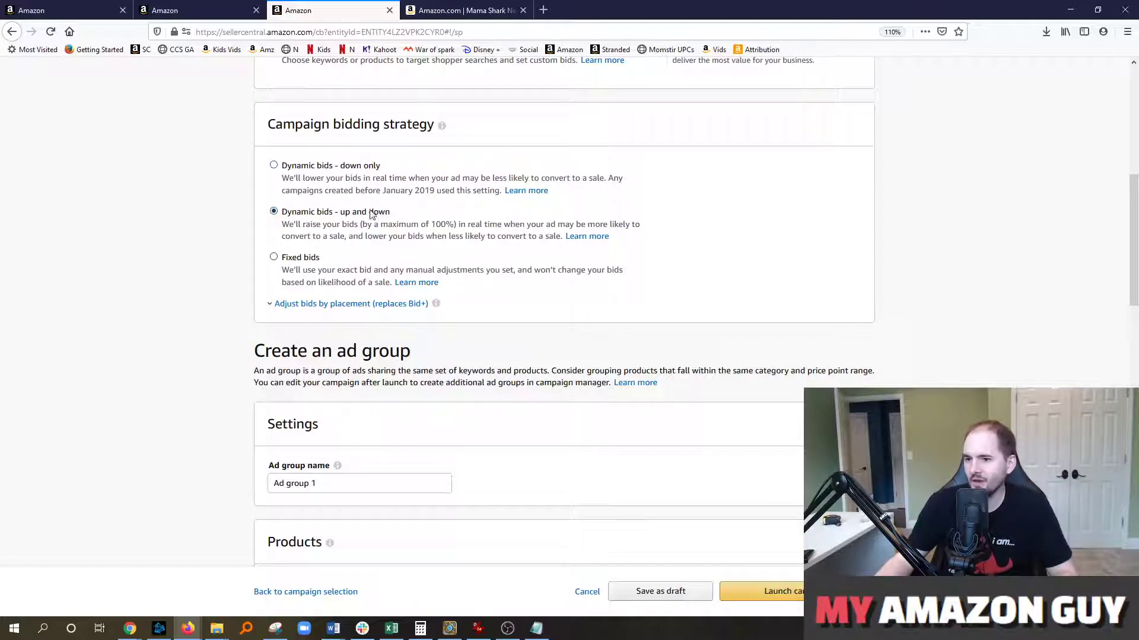
left_click_drag(334, 213, 393, 217)
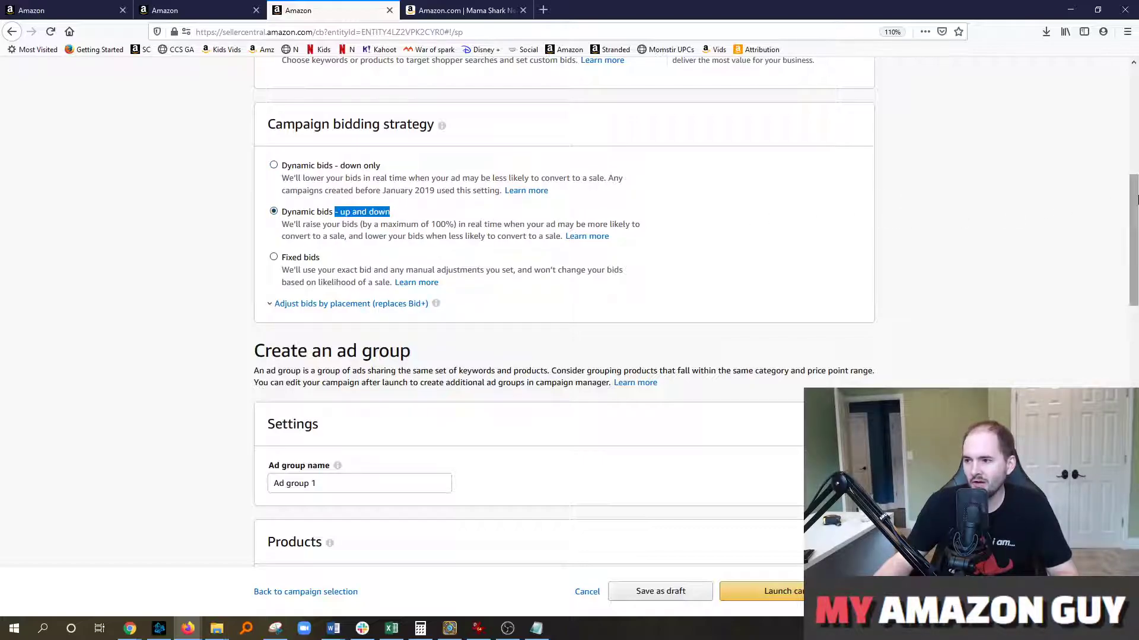
left_click_drag(1134, 198, 1136, 210)
- Replace the default 'Ad group 1' name with 'Offensive Targeting - Momma Sh'
scroll(1136, 211, "down", 3)
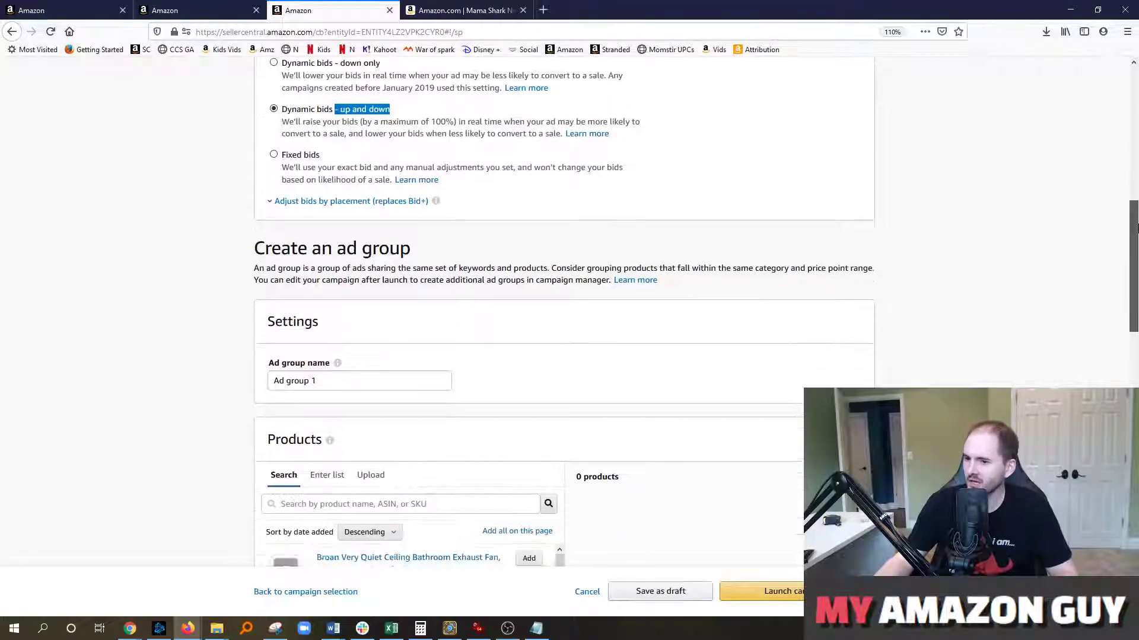
scroll(518, 253, "down", 1)
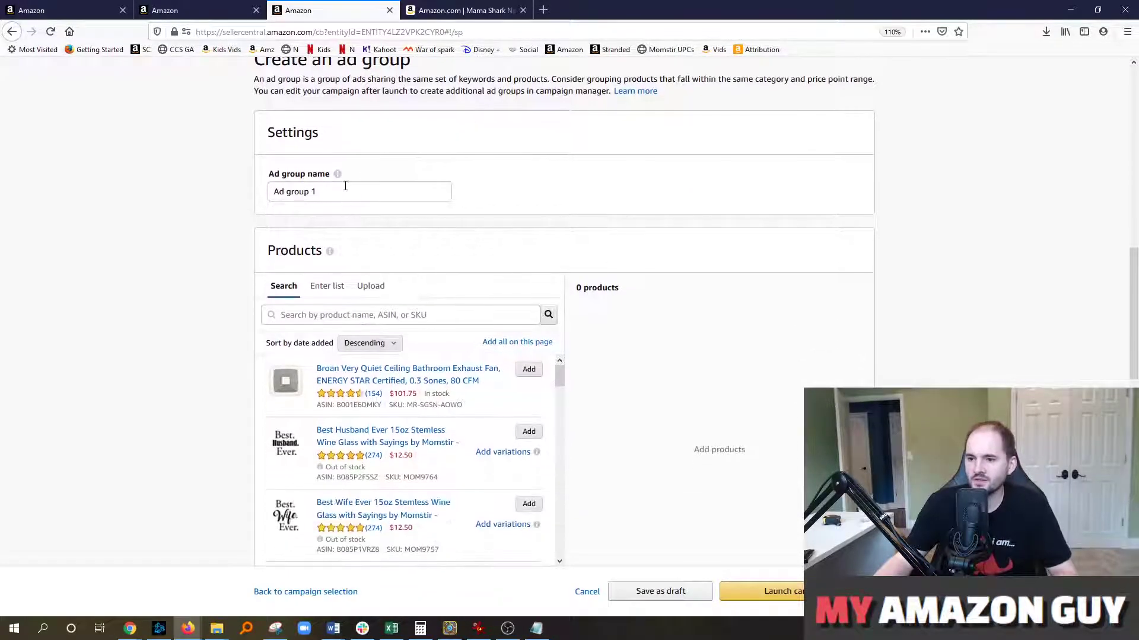
triple_click(368, 188)
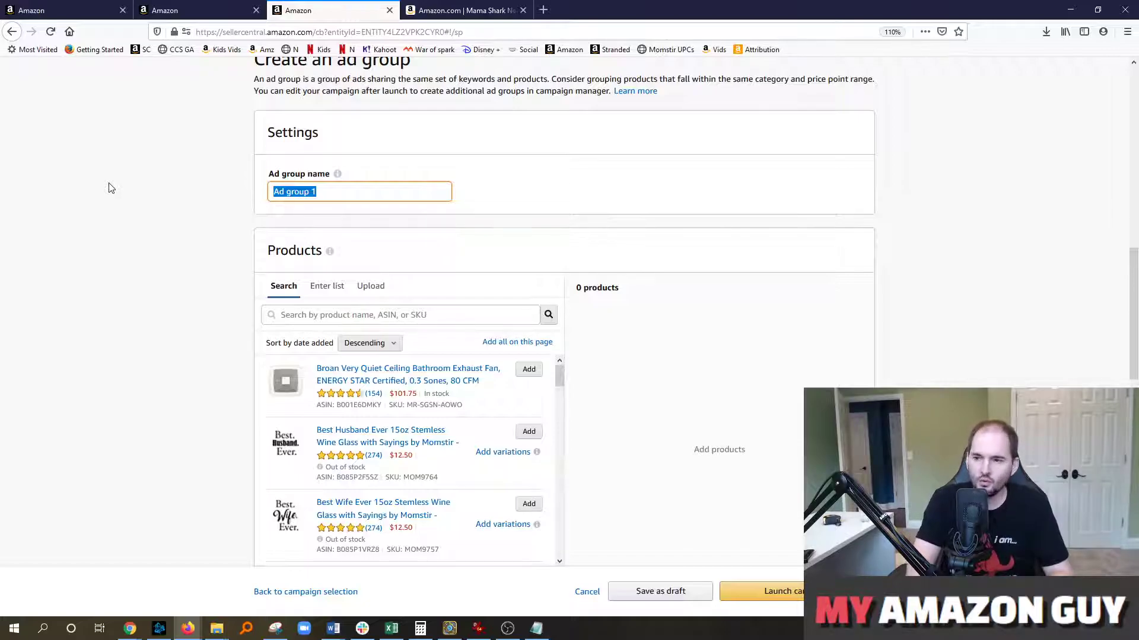
key("BackSpace")
type("Mom")
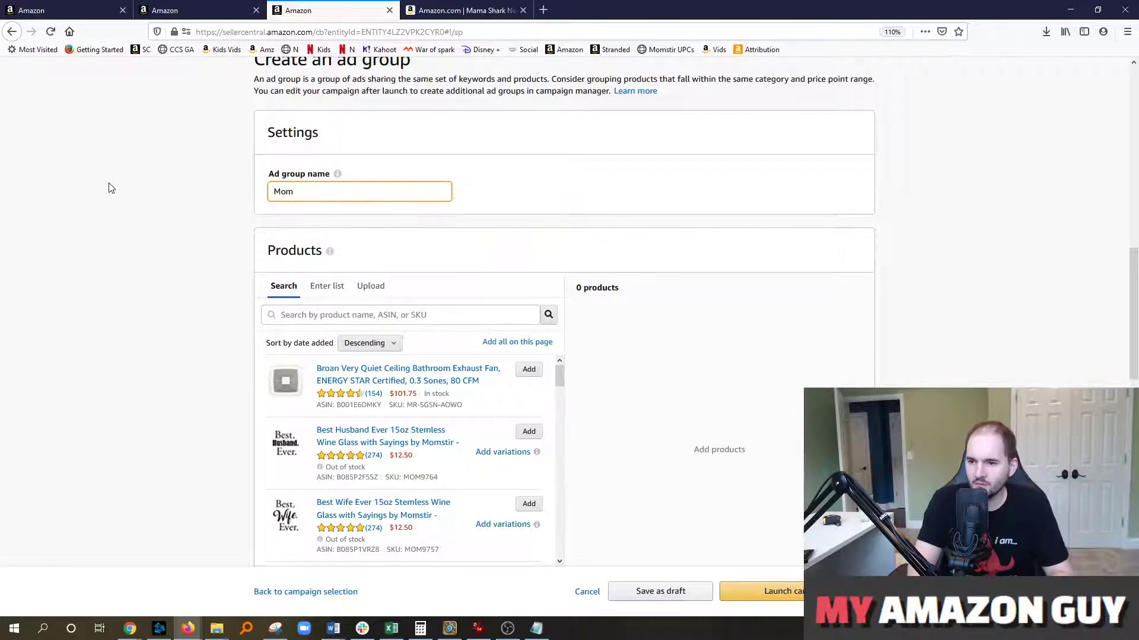
key("BackSpace")
type("Offensi")
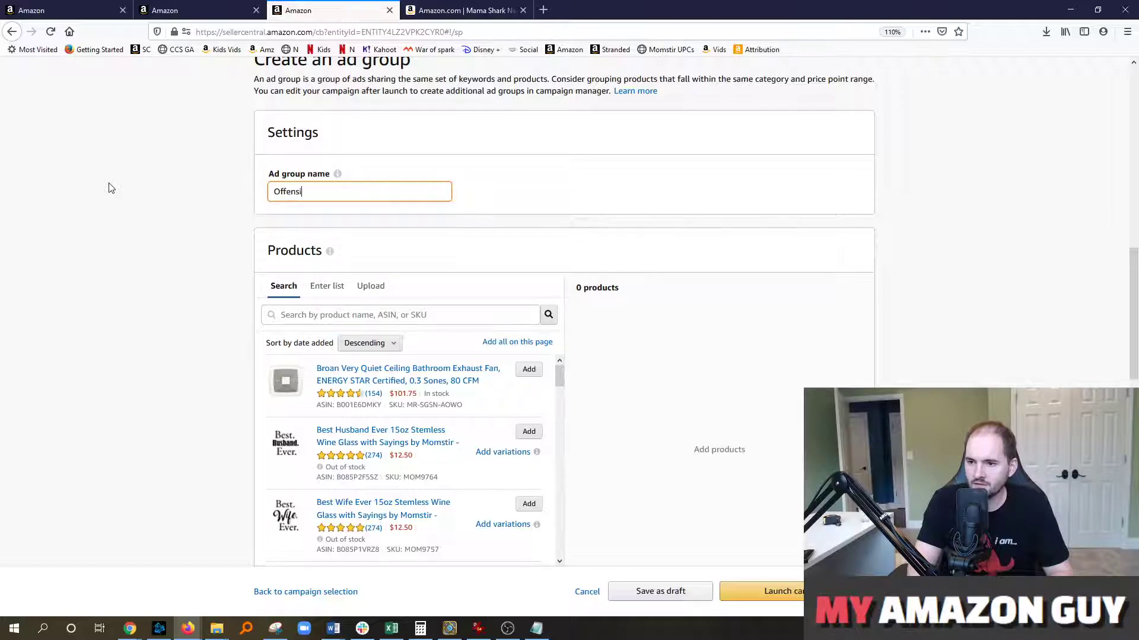
type("ve Targeting -")
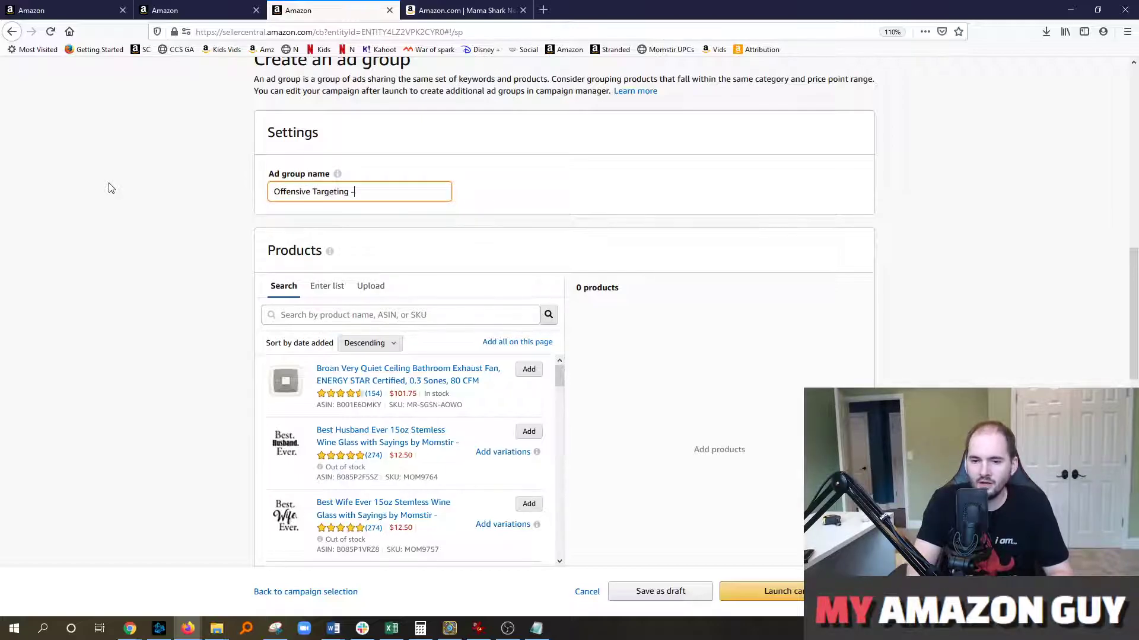
type(" Momma Shark")
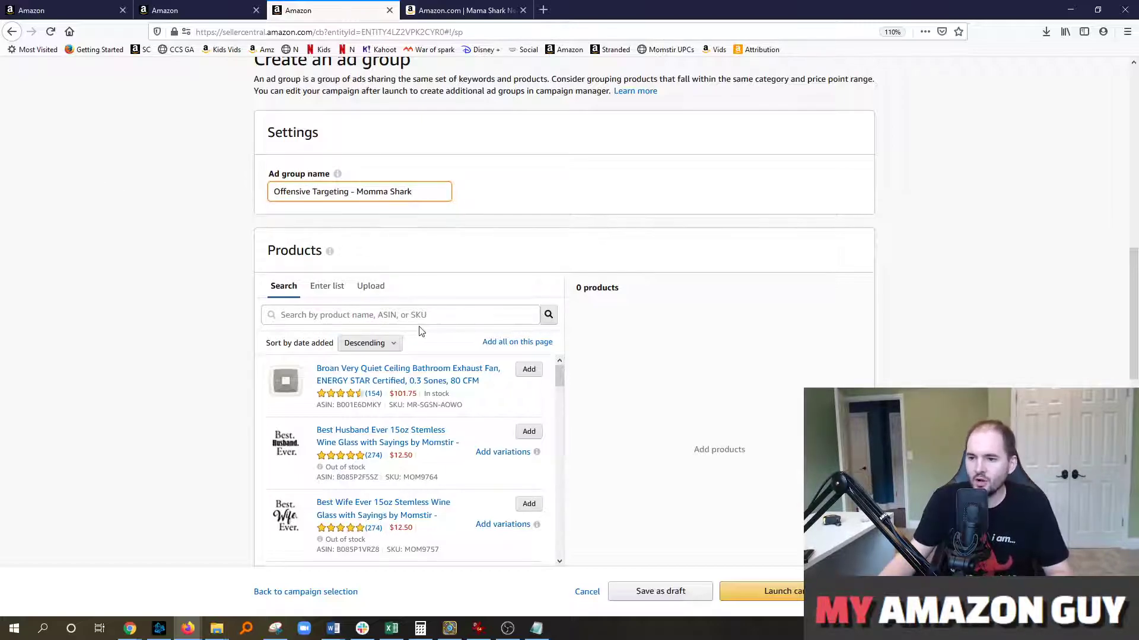
- Search the product catalogue for 'shark' and add the Momma Shark wine glass to the ad group
left_click(398, 317)
type("shark")
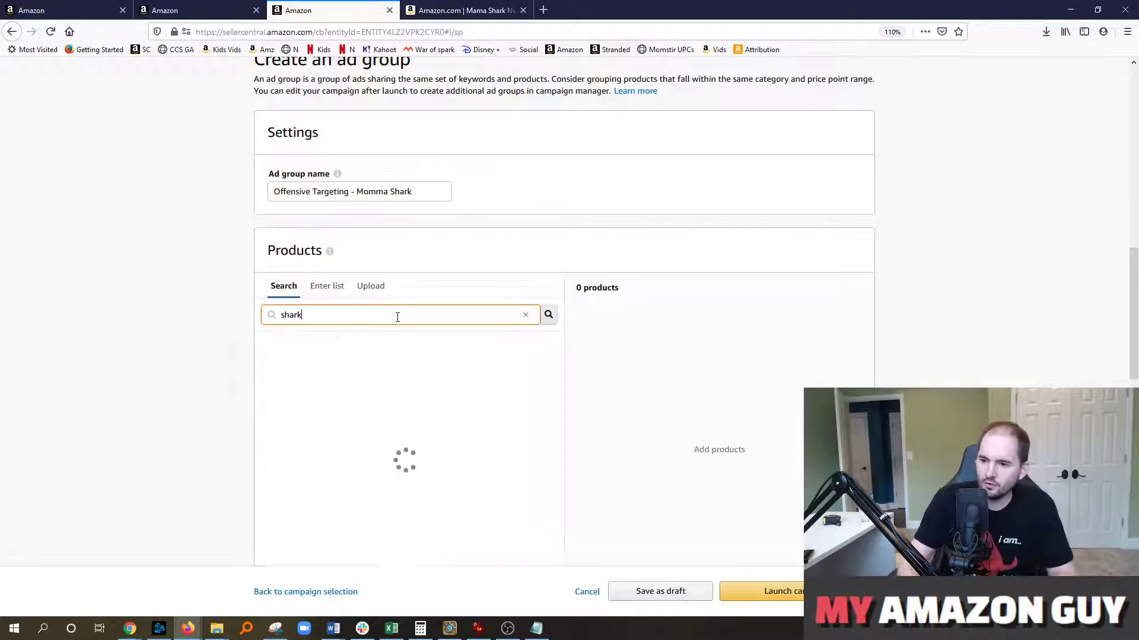
scroll(538, 469, "down", 1)
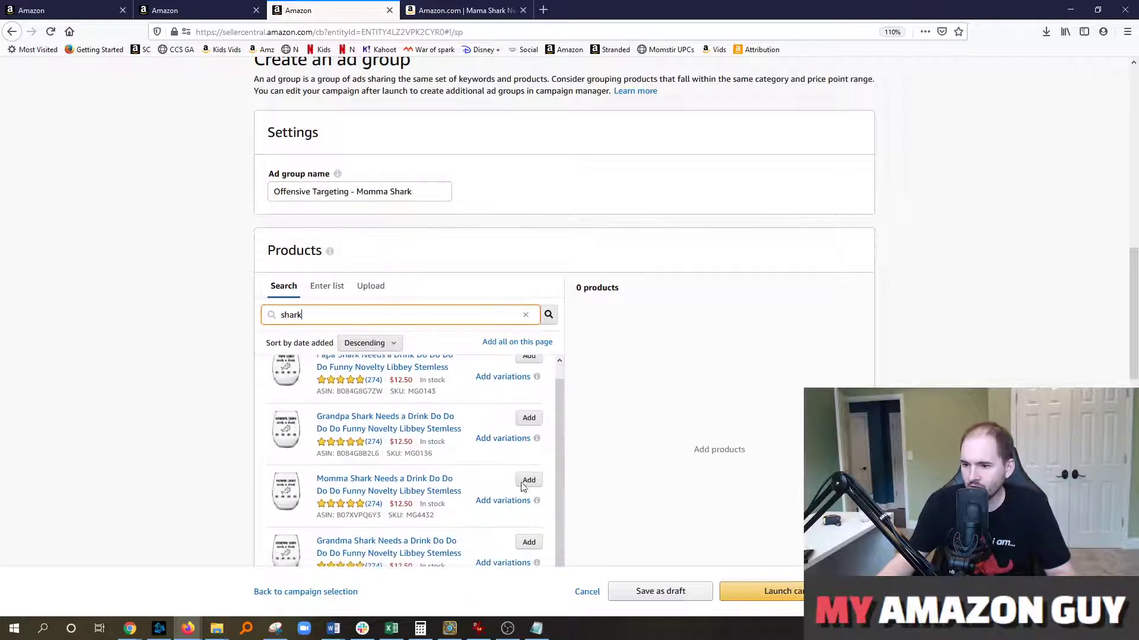
left_click(529, 480)
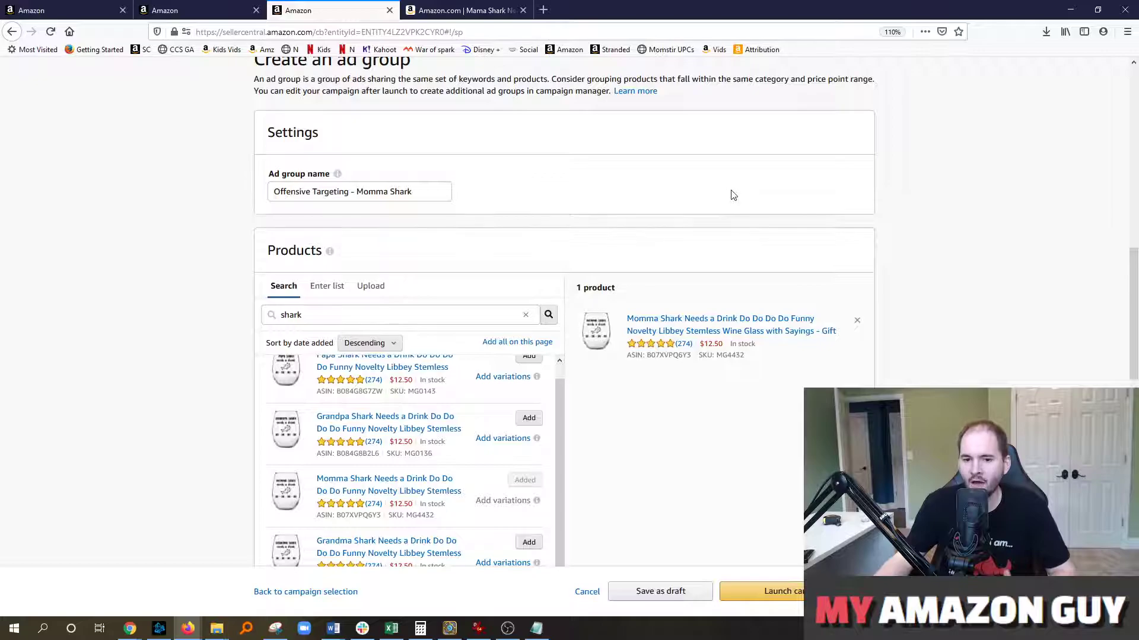
scroll(1136, 304, "down", 2)
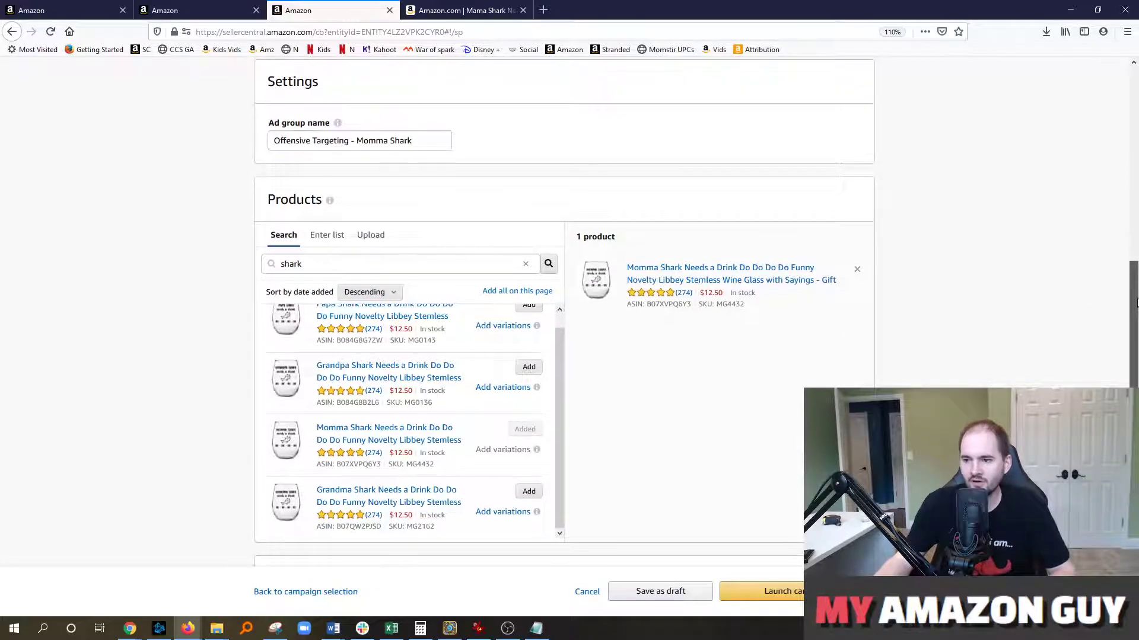
left_click_drag(1136, 304, 1136, 385)
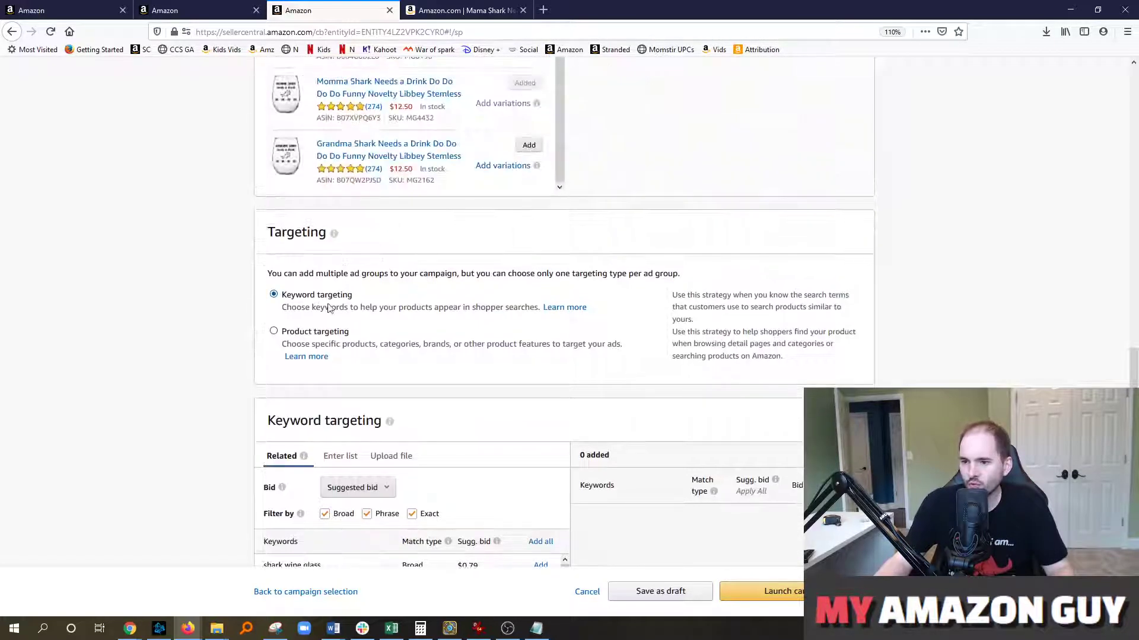
- Switch to product targeting and target the suggested Wine Glasses category at a $0.75 bid
scroll(427, 290, "down", 5)
mouse_move(423, 253)
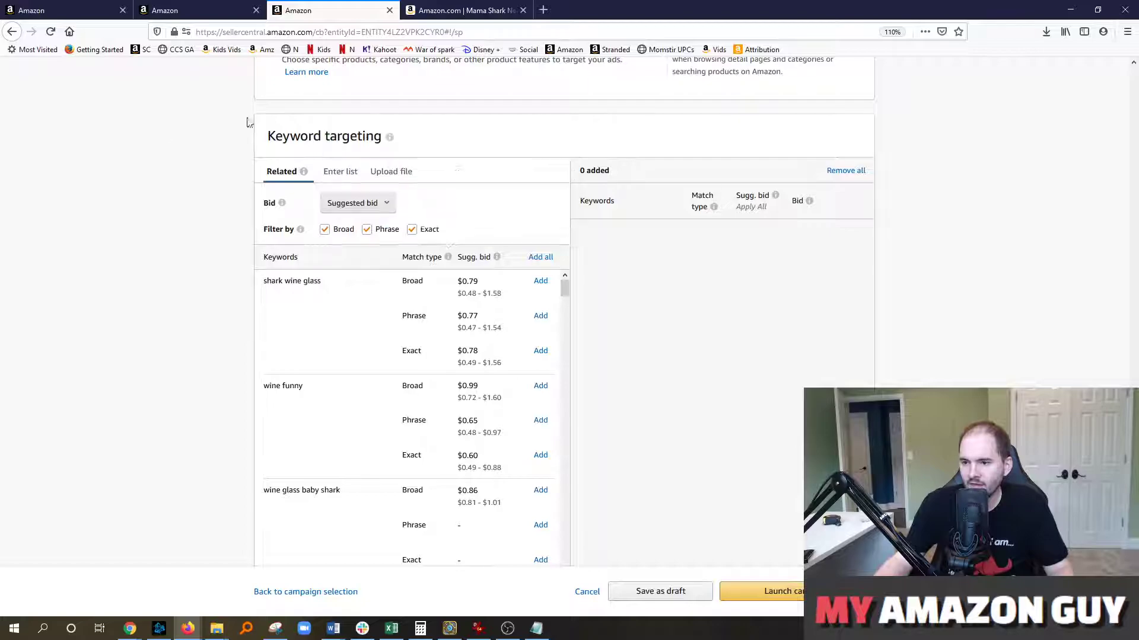
scroll(445, 231, "up", 4)
left_click(302, 260)
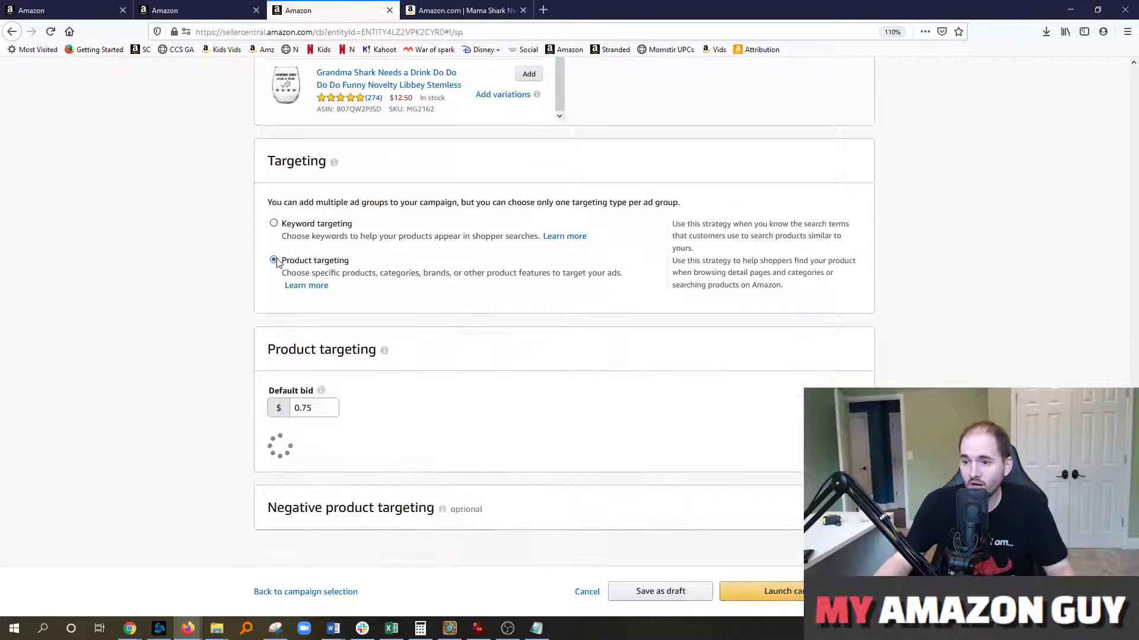
scroll(516, 272, "down", 3)
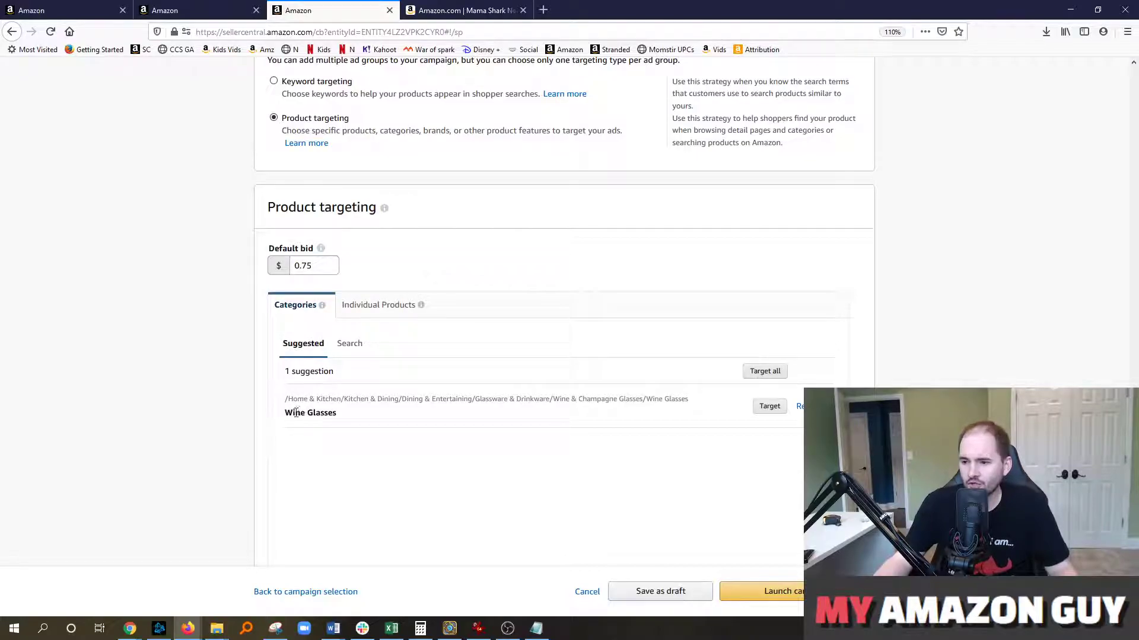
left_click_drag(293, 413, 354, 415)
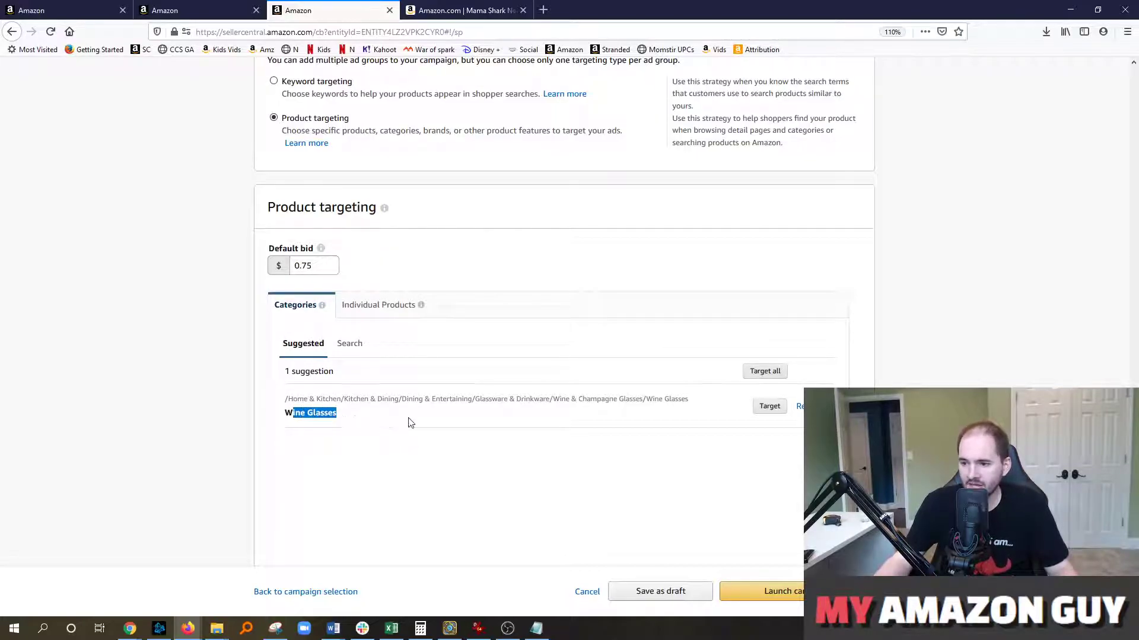
scroll(791, 373, "down", 3)
scroll(792, 374, "up", 3)
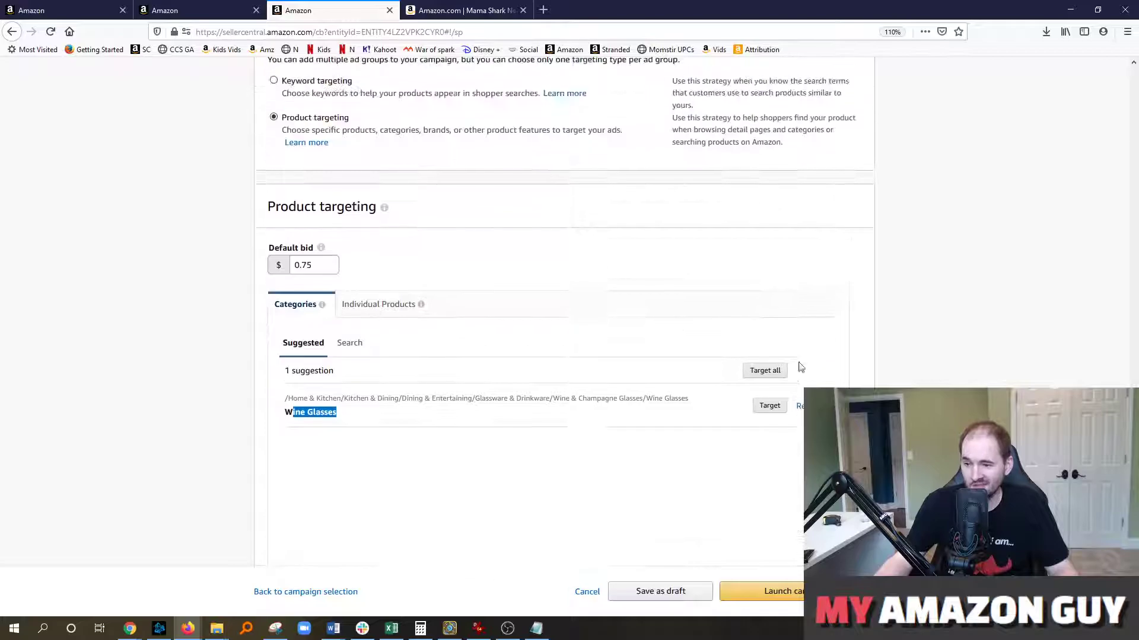
left_click(771, 406)
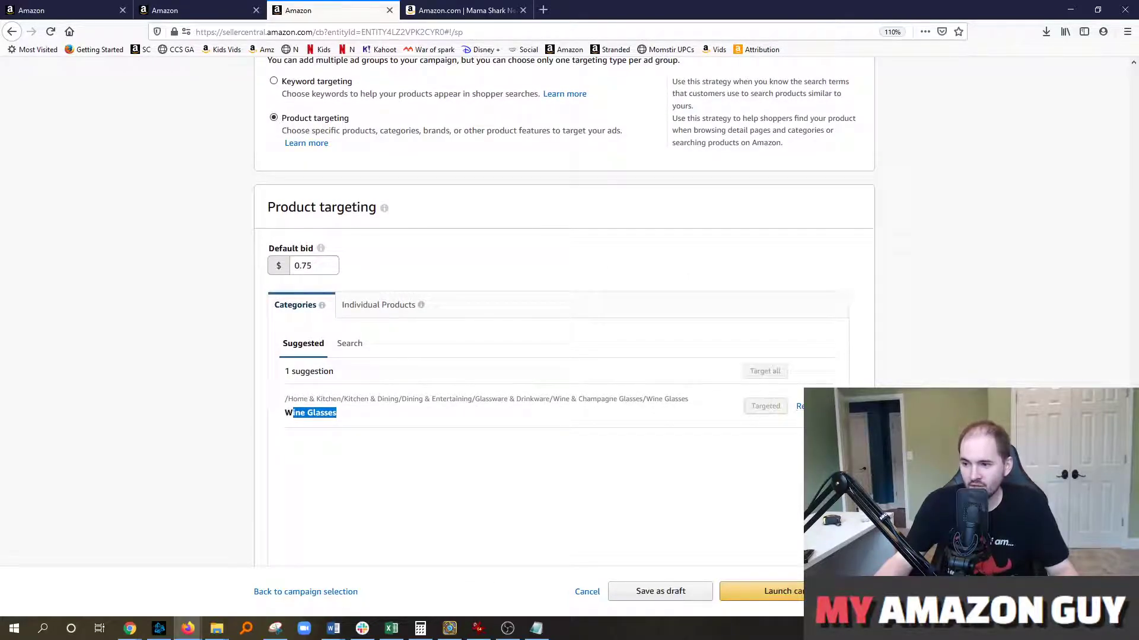
scroll(876, 310, "down", 3)
- Refine the Wine Glasses target to $12.99–$25.00 and 0–4 stars, reaching 261–435 products
left_click(808, 193)
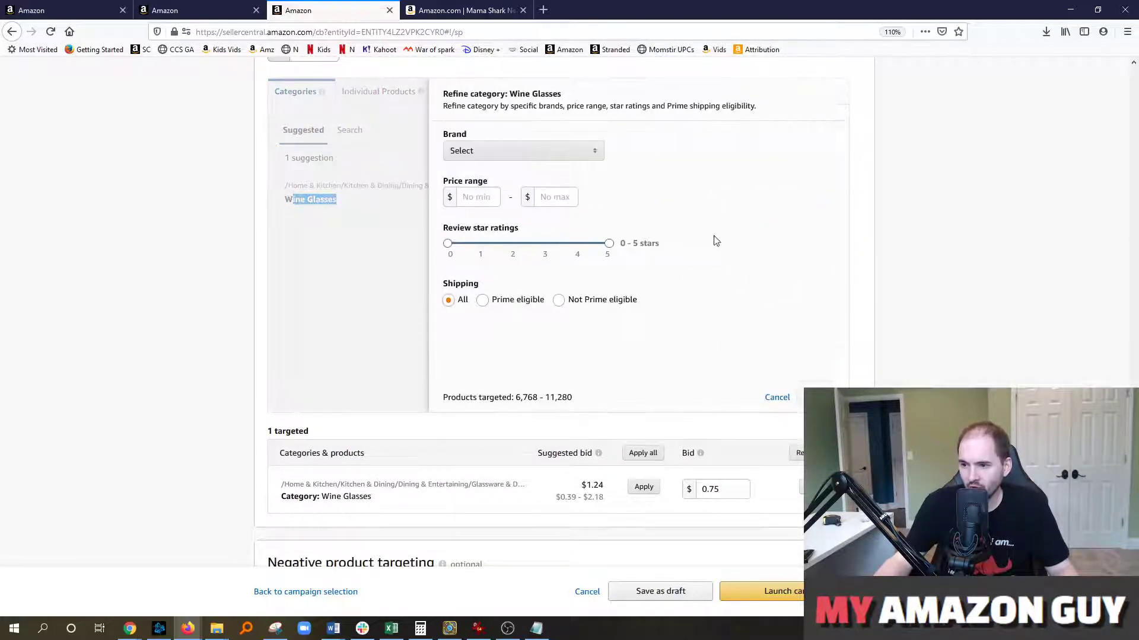
scroll(516, 246, "up", 1)
left_click(472, 268)
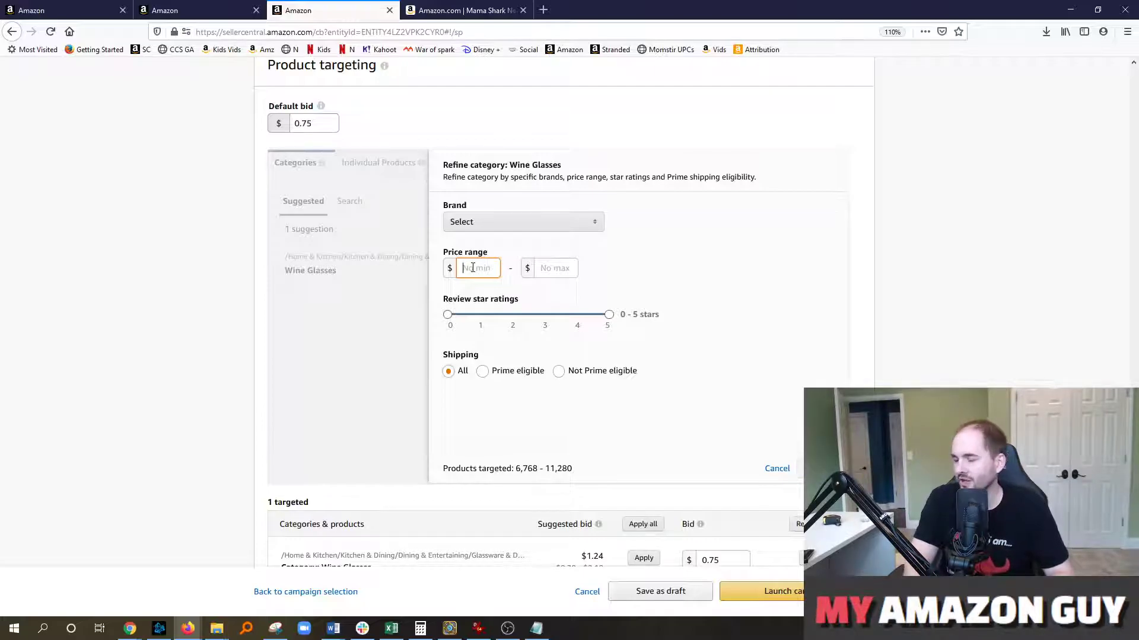
type("12")
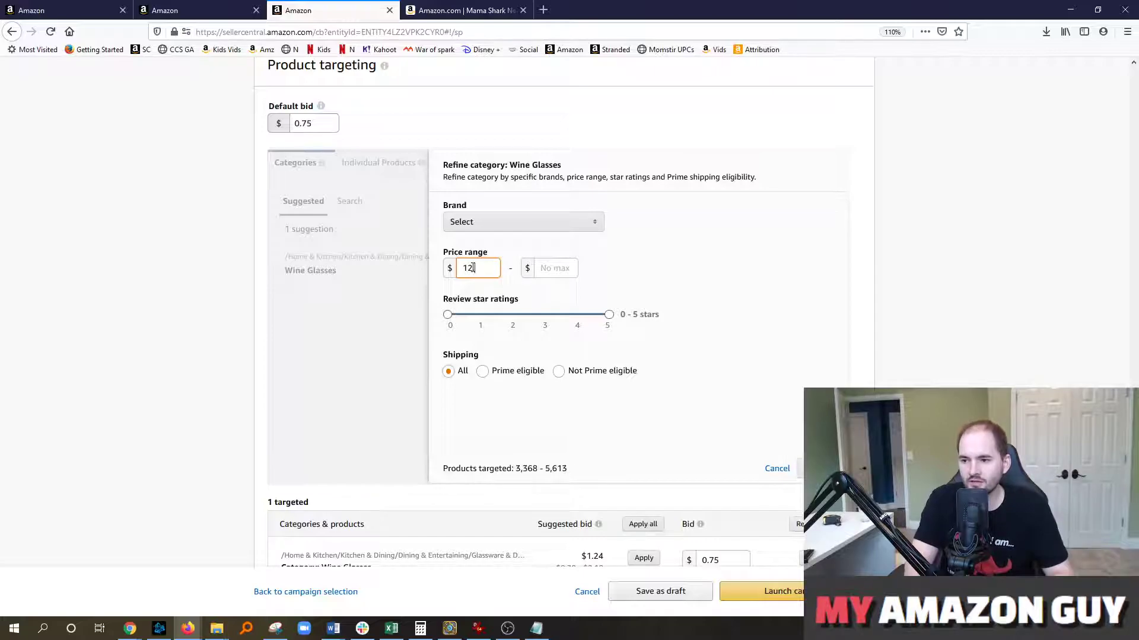
type(".99")
key("Tab")
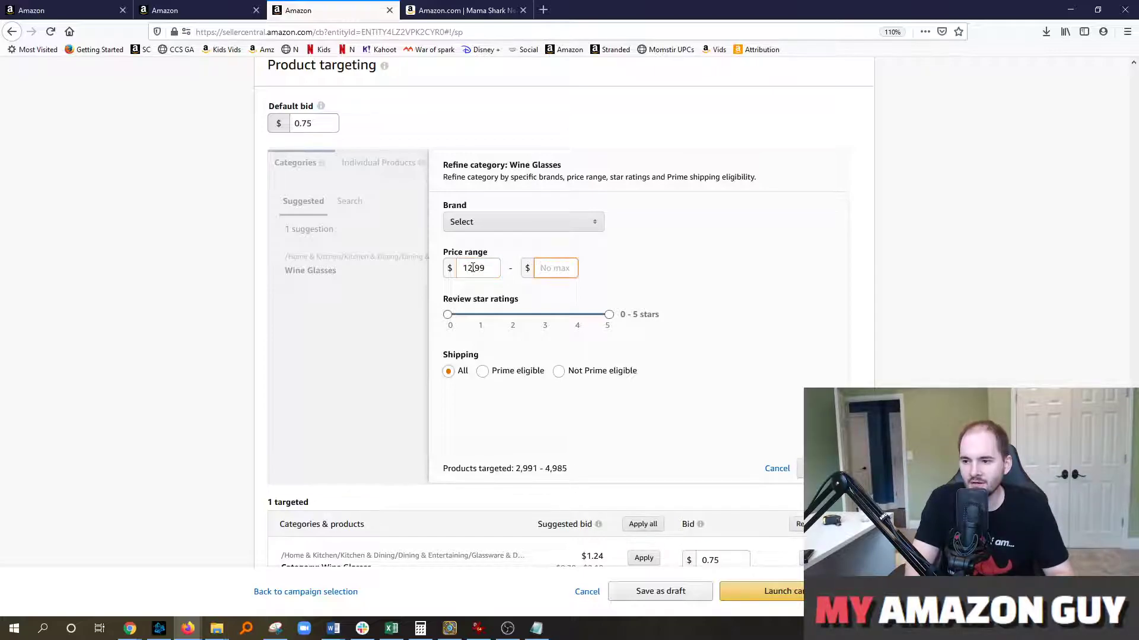
type("25")
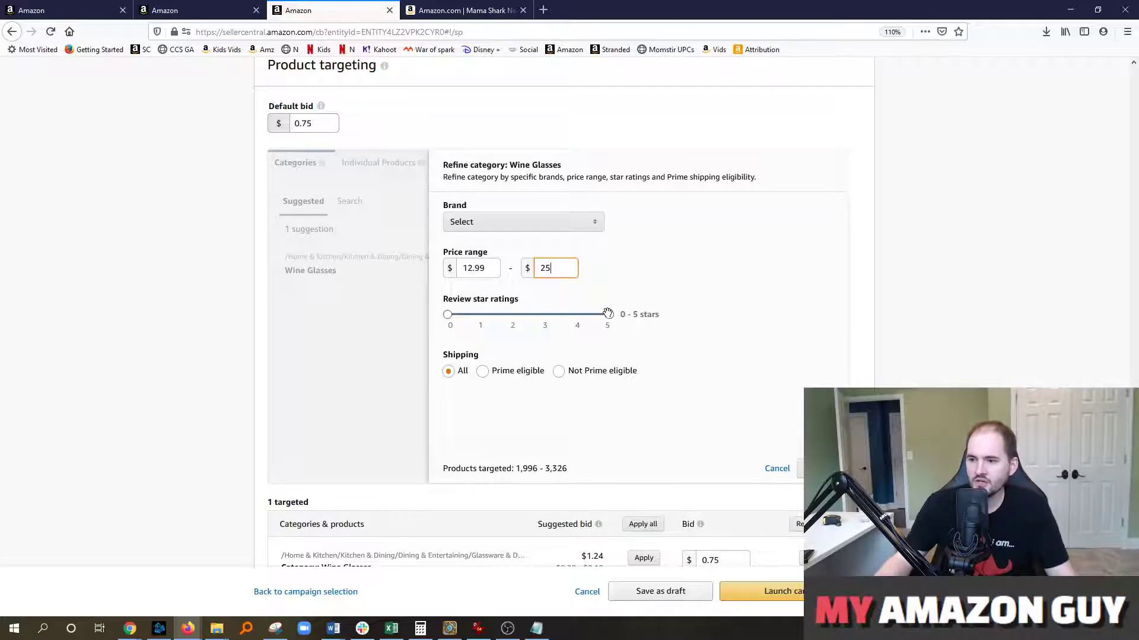
left_click_drag(608, 314, 578, 315)
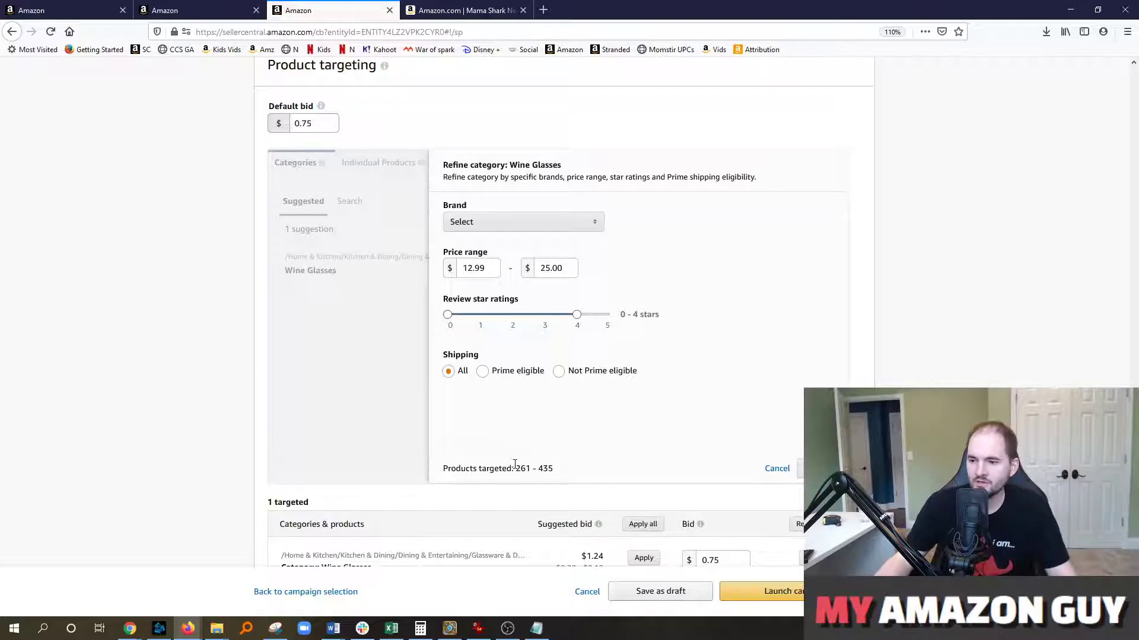
left_click_drag(515, 468, 563, 468)
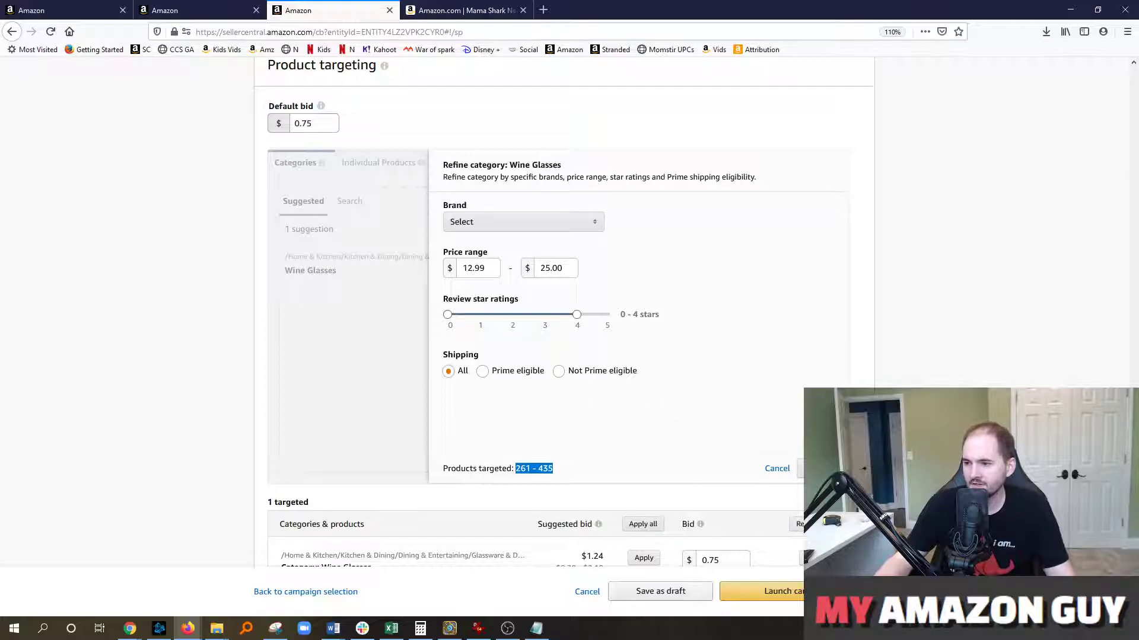
scroll(563, 313, "down", 3)
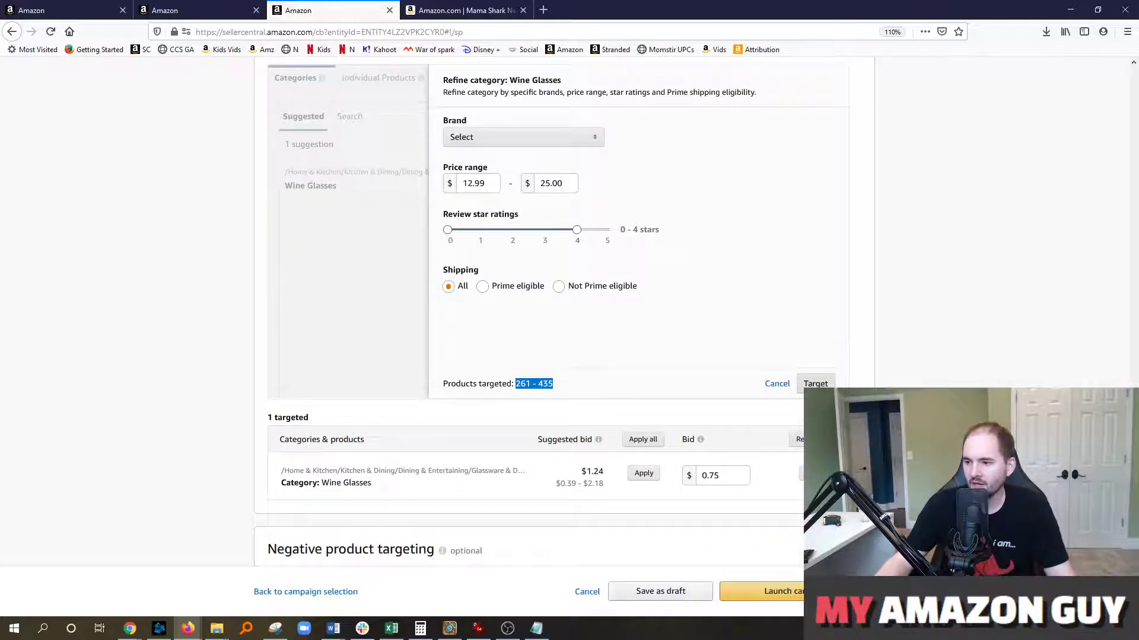
- Add the refined Wine Glasses category as a target and note its 1.24 suggested bid
left_click(815, 385)
scroll(724, 407, "down", 3)
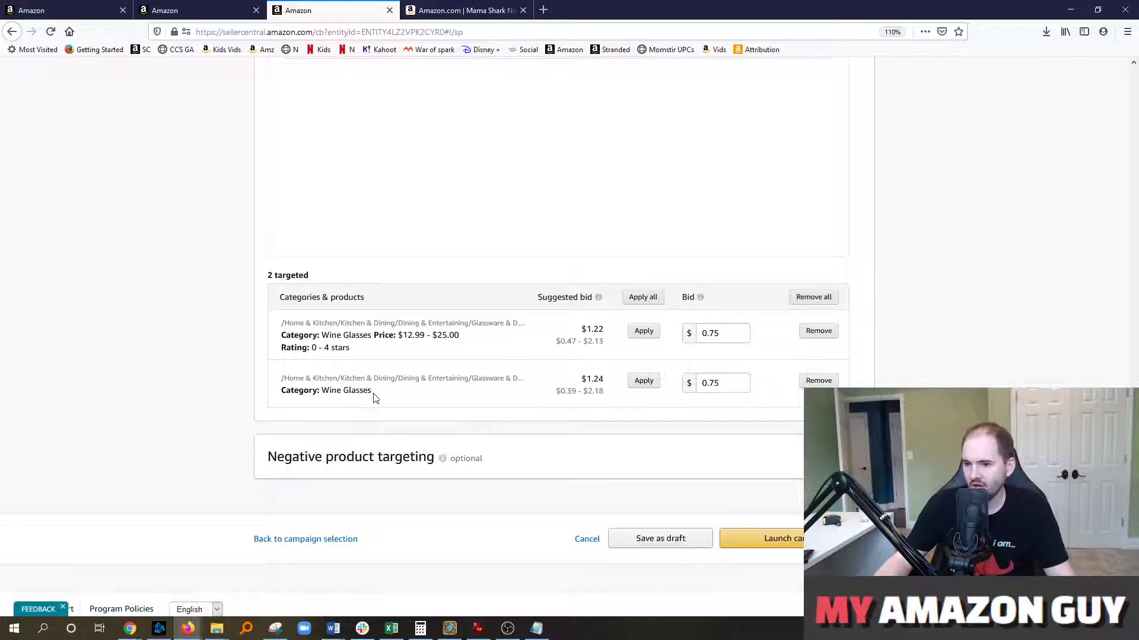
double_click(594, 380)
left_click(600, 389)
double_click(595, 380)
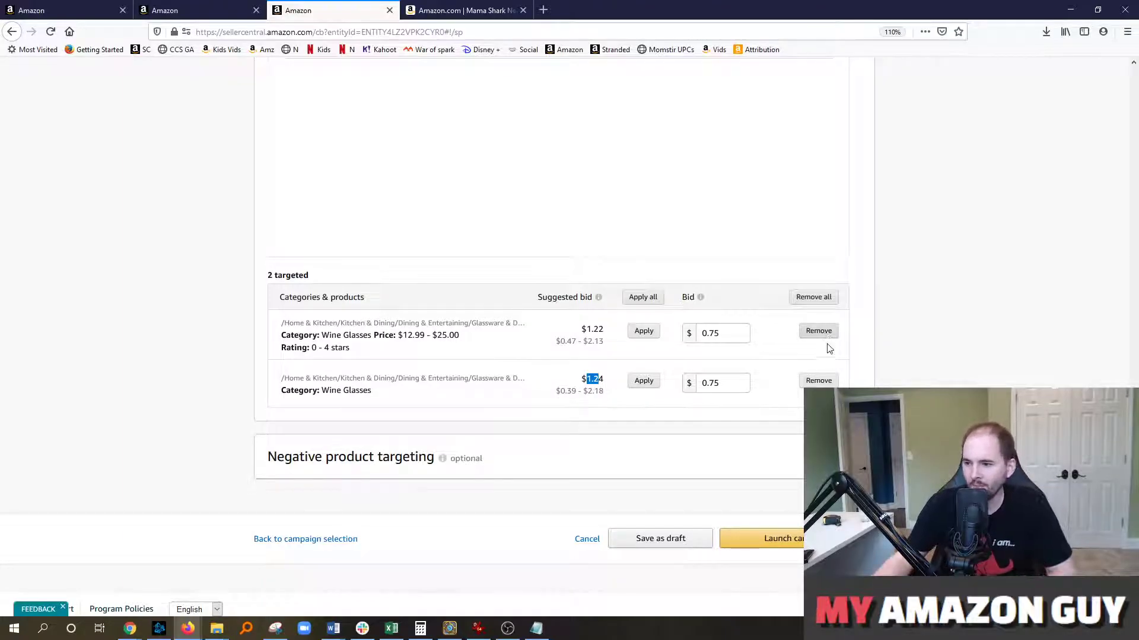
- Remove the unrefined Wine Glasses target and expand the negative product targeting options
left_click(822, 381)
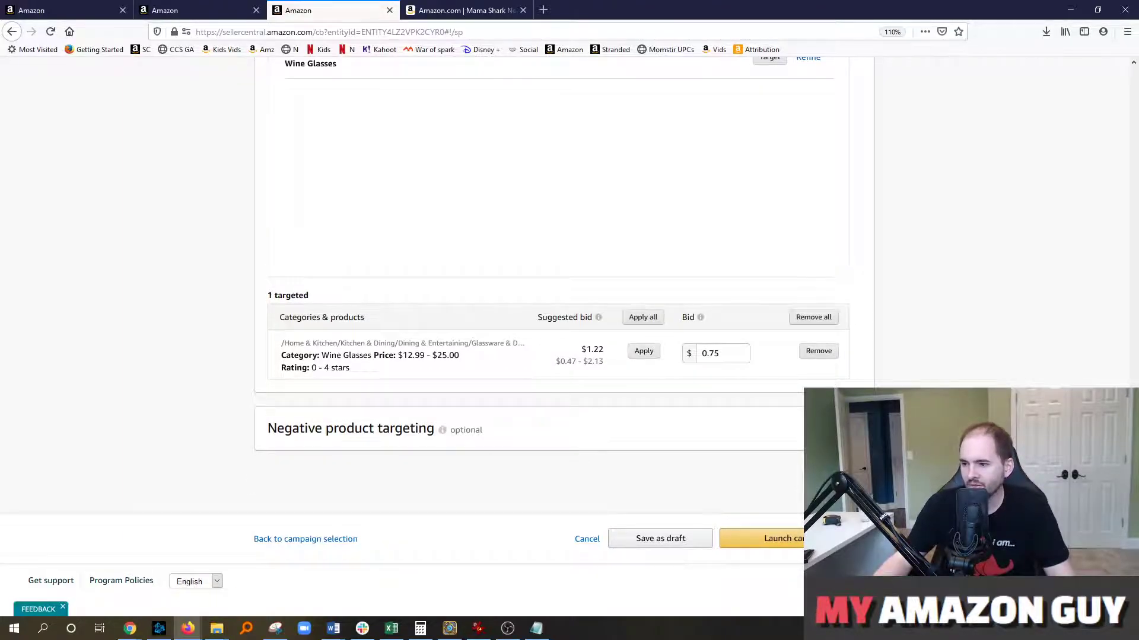
left_click(647, 428)
scroll(630, 452, "down", 2)
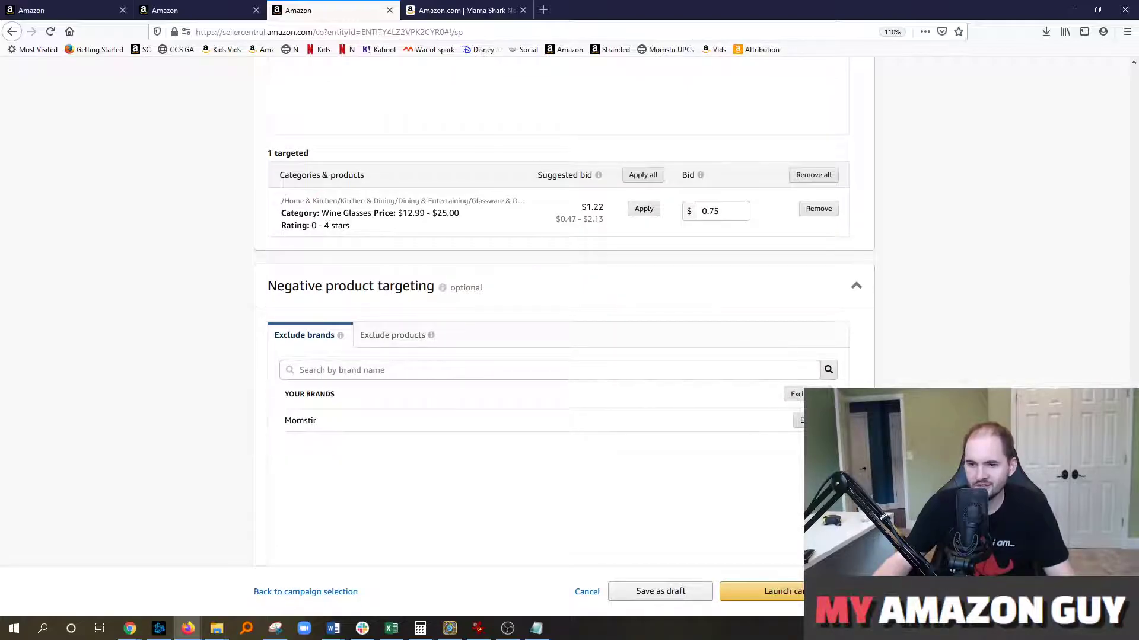
- Exclude the Momstir brand from the Wine Glasses category target and review the targets
left_click(812, 420)
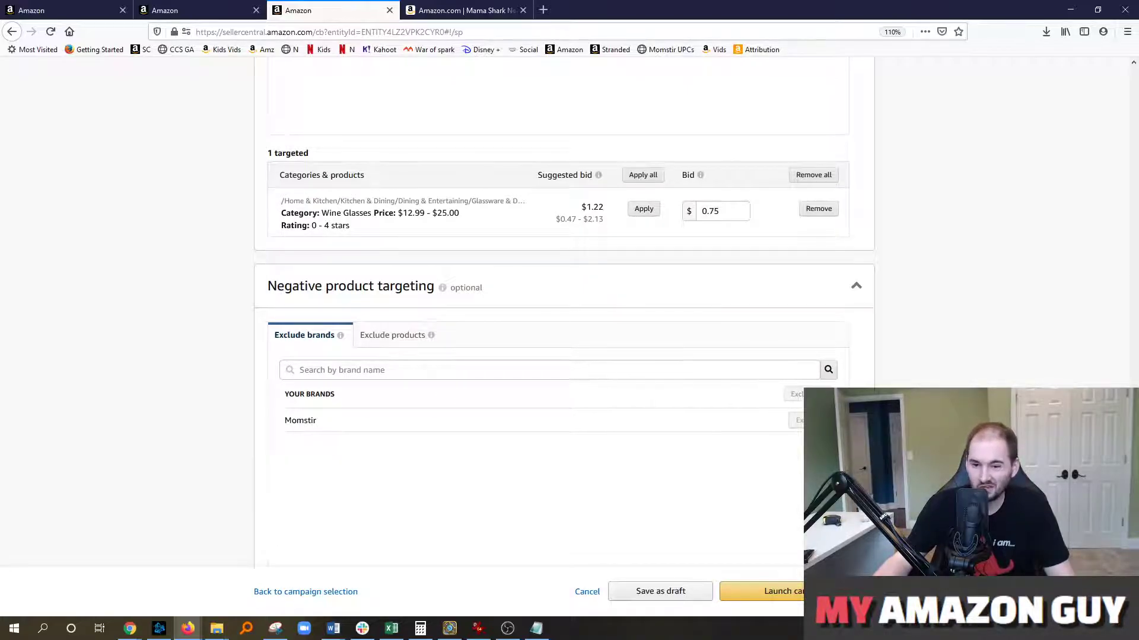
scroll(563, 302, "up", 1)
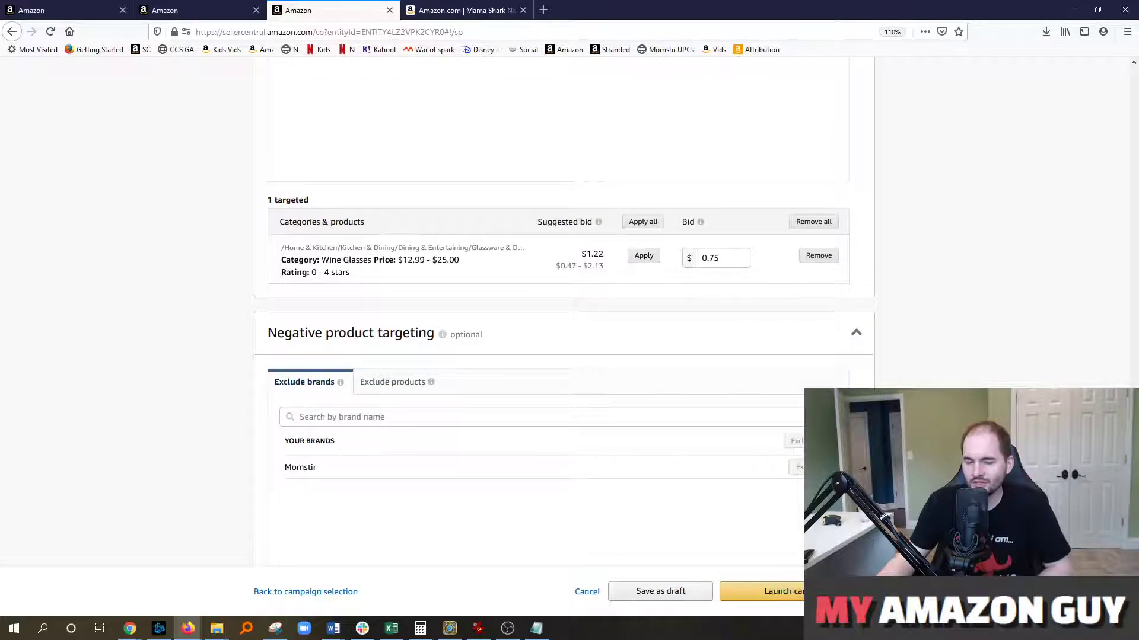
scroll(552, 309, "up", 2)
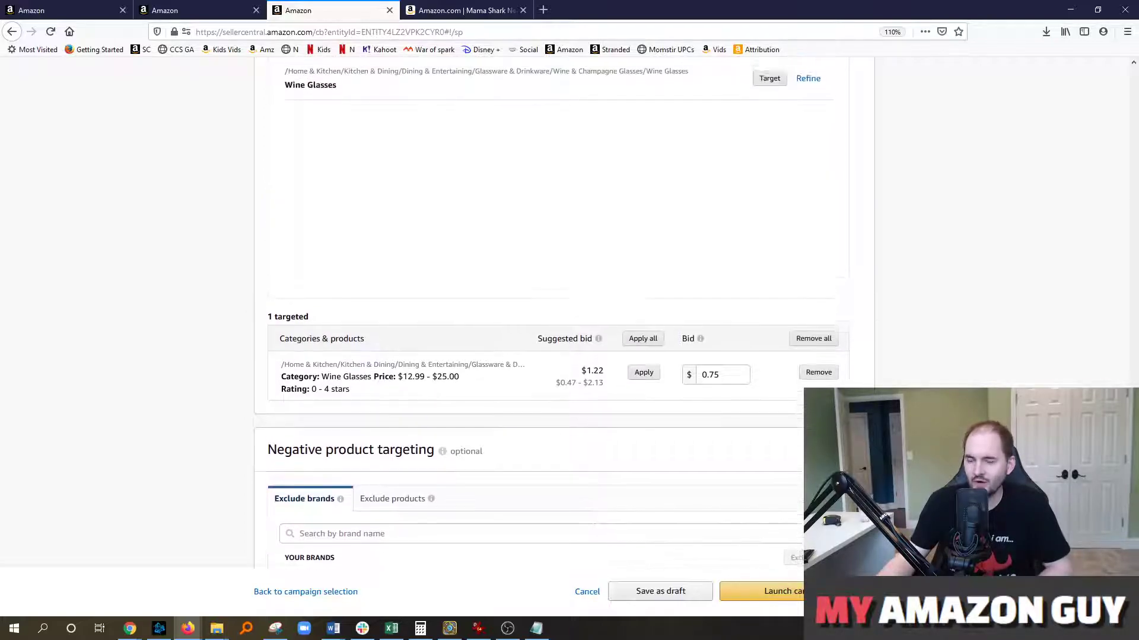
- On the Mama Shark product tab, go to the amazon.com/momstir store page
left_click(465, 10)
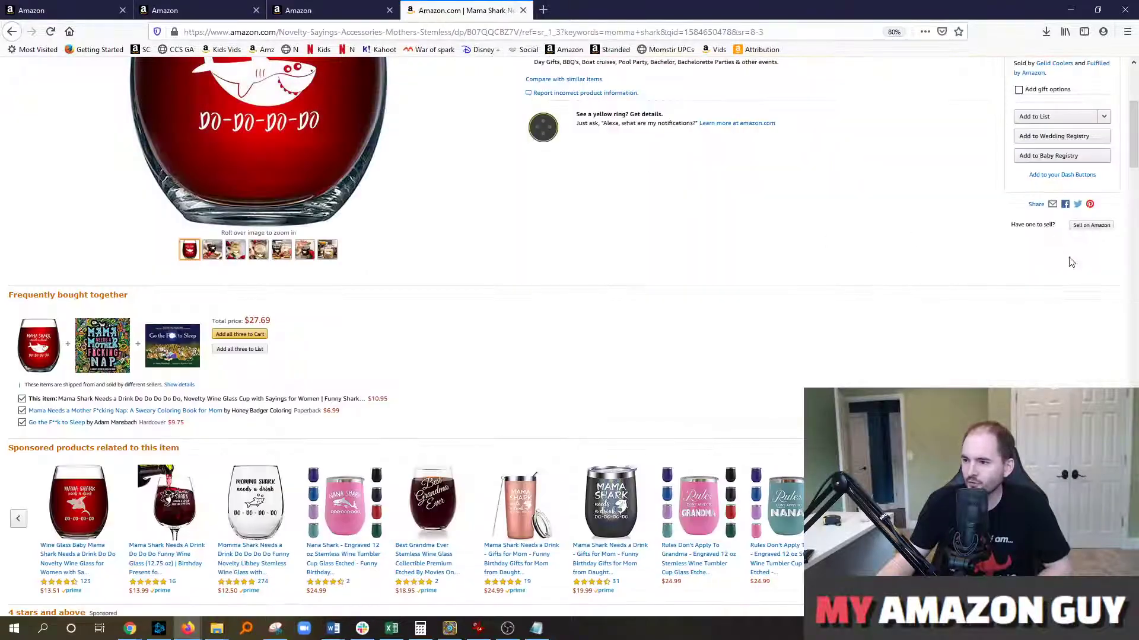
scroll(429, 335, "up", 3)
scroll(429, 336, "down", 2)
scroll(430, 336, "up", 5)
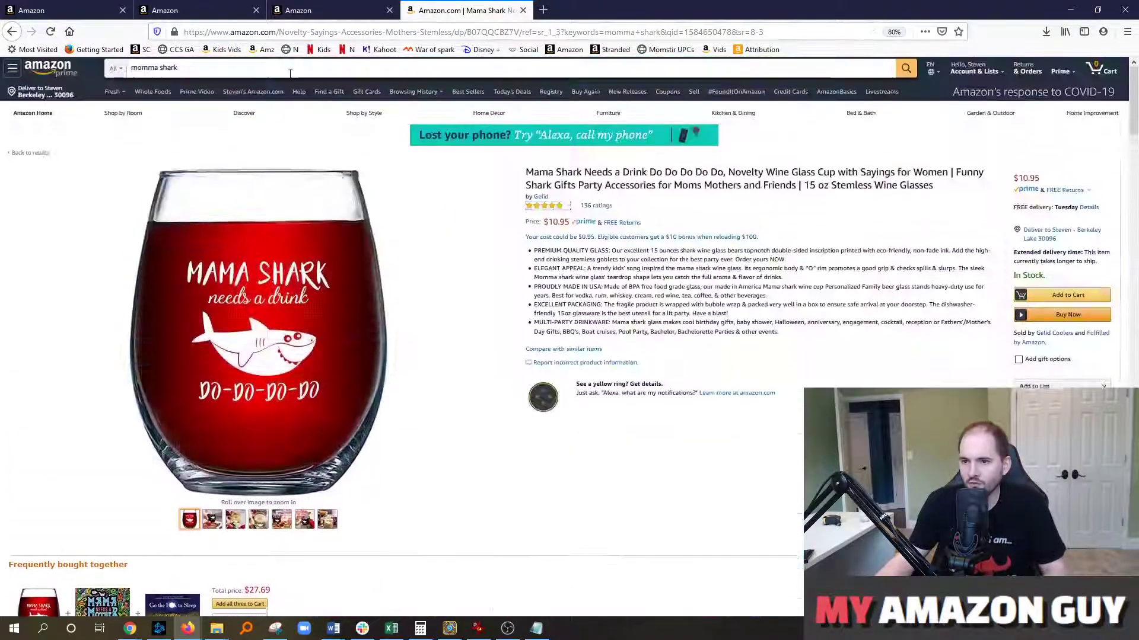
left_click(260, 30)
type("amazon.com/momstir")
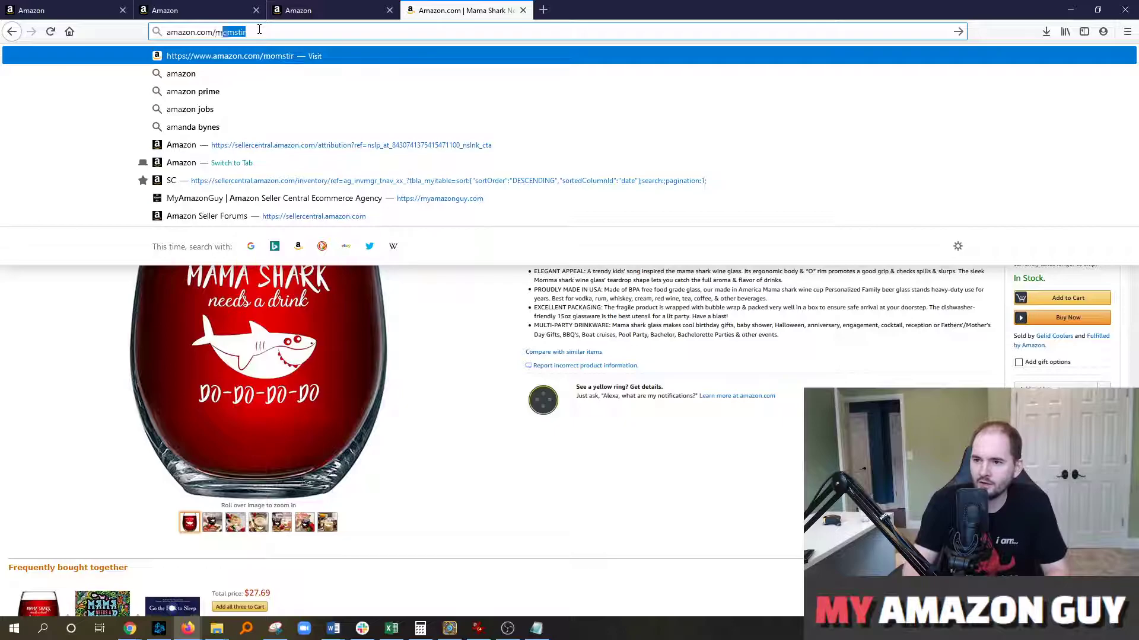
key("Return")
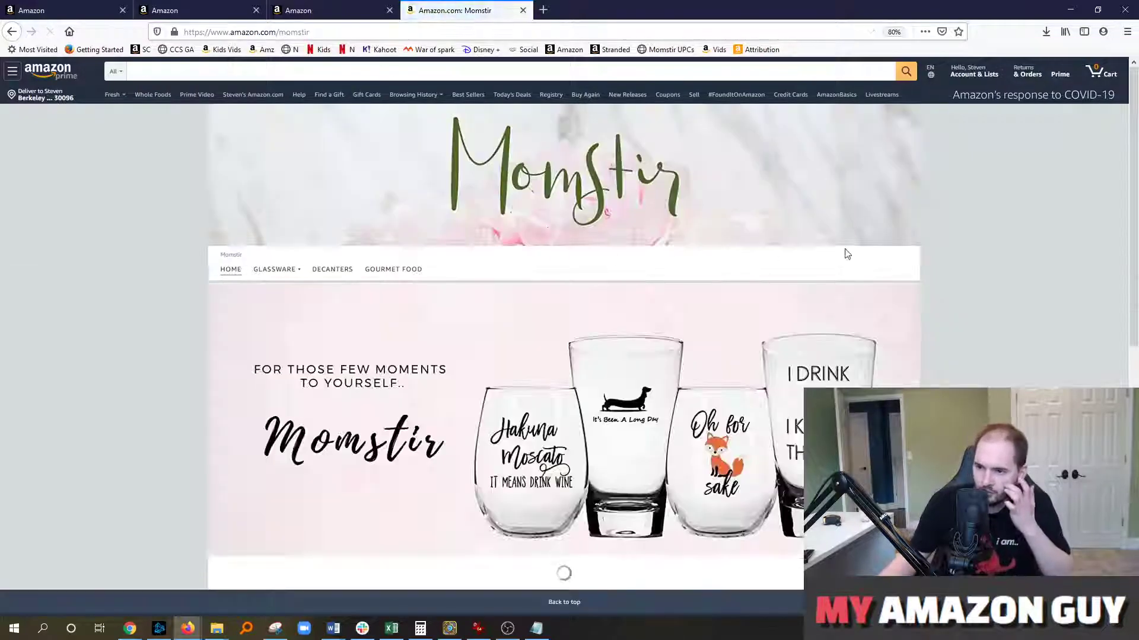
- From the Momstir store, open the Momma Shark wine glass product page
left_click_drag(308, 32, 208, 32)
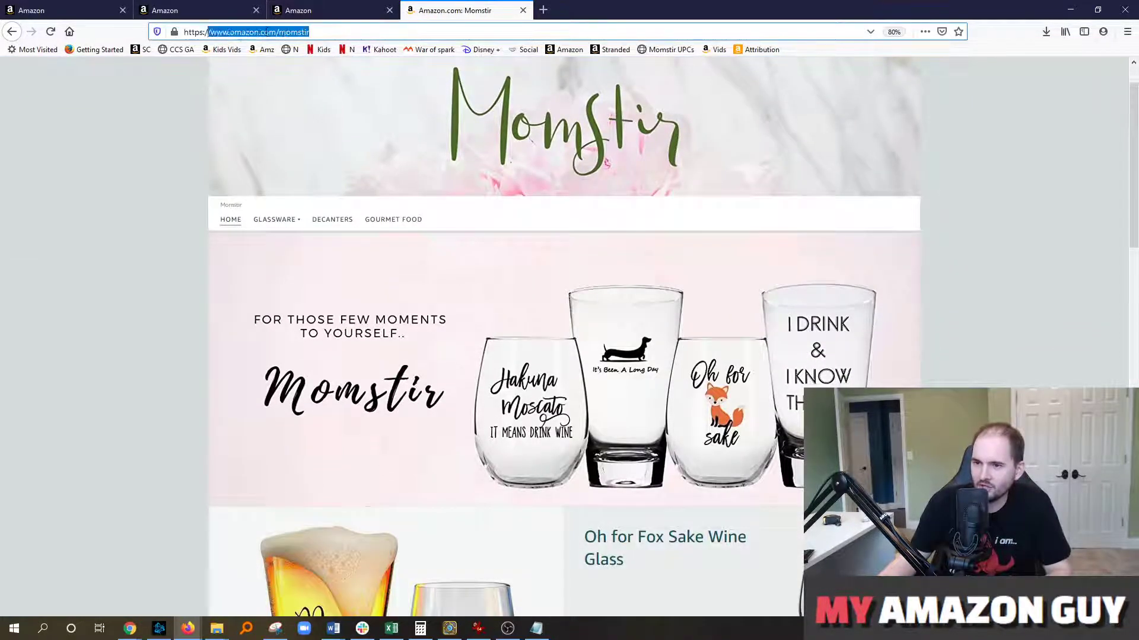
left_click(1103, 146)
scroll(907, 236, "down", 6)
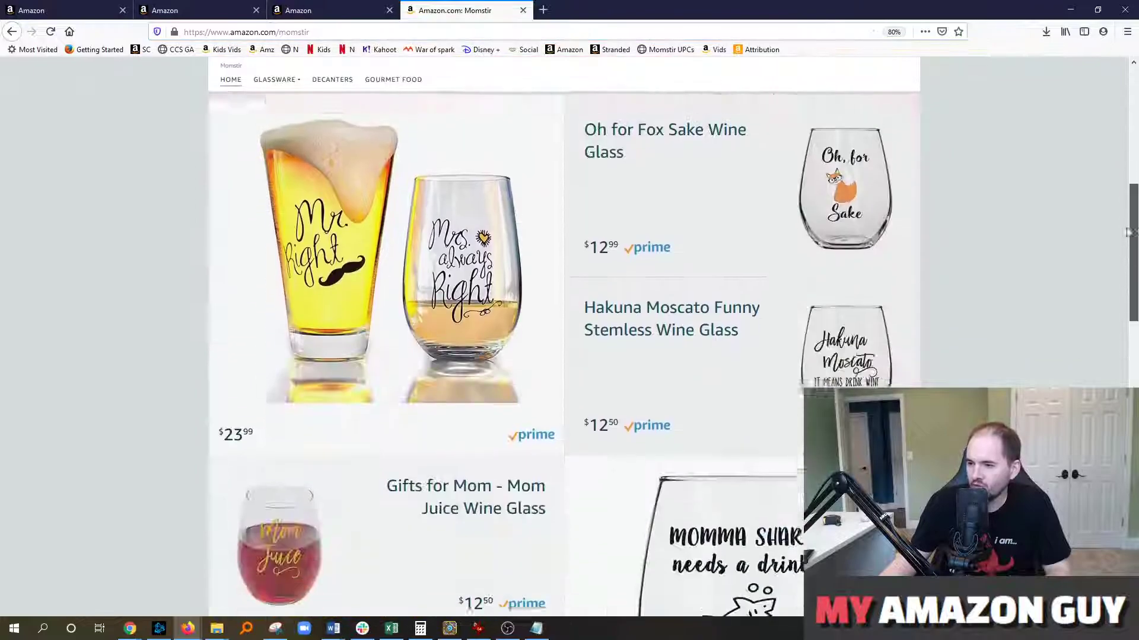
scroll(807, 367, "down", 3)
left_click(719, 346)
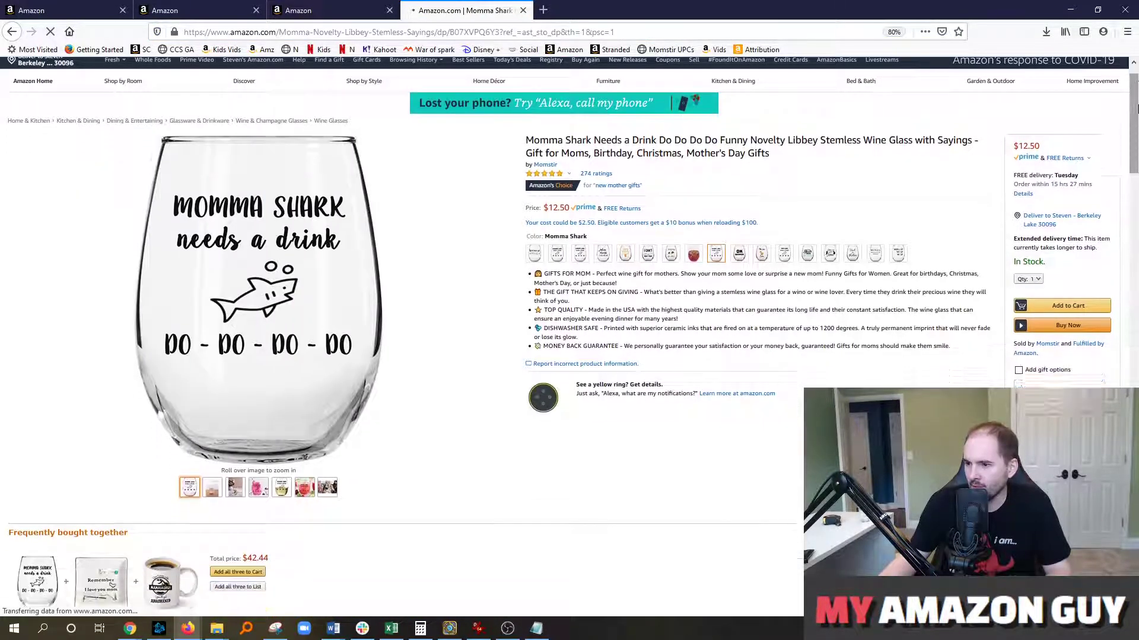
- Read through the Momma Shark wine glass listing and its product description
left_click_drag(1134, 155, 1136, 312)
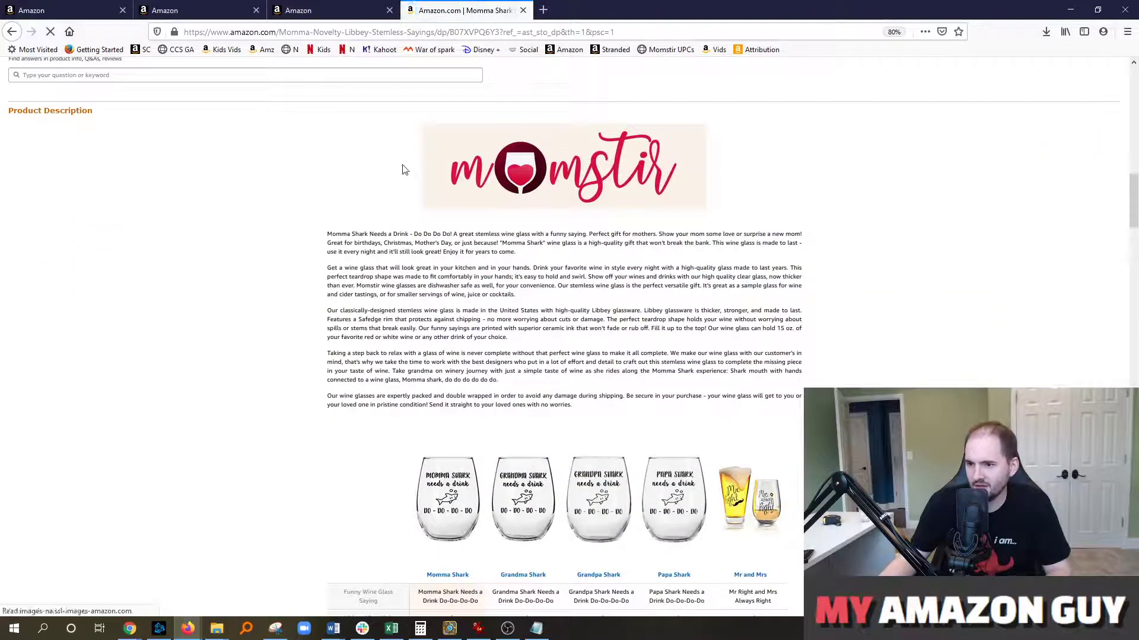
left_click_drag(401, 171, 748, 340)
left_click(749, 340)
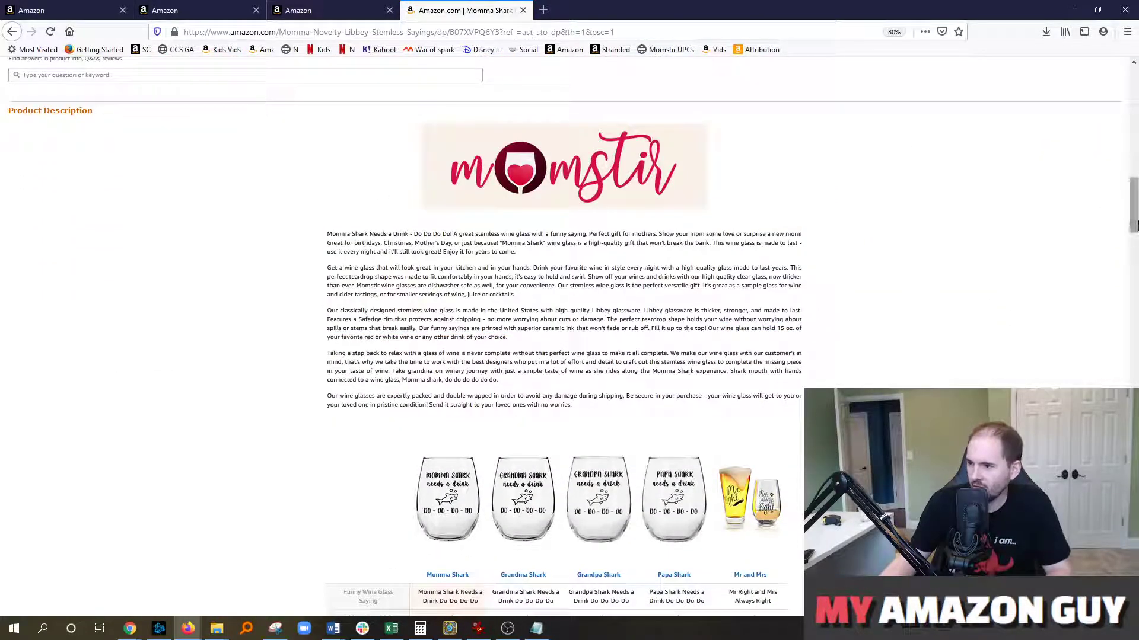
left_click_drag(1133, 225, 1135, 266)
scroll(635, 152, "up", 1)
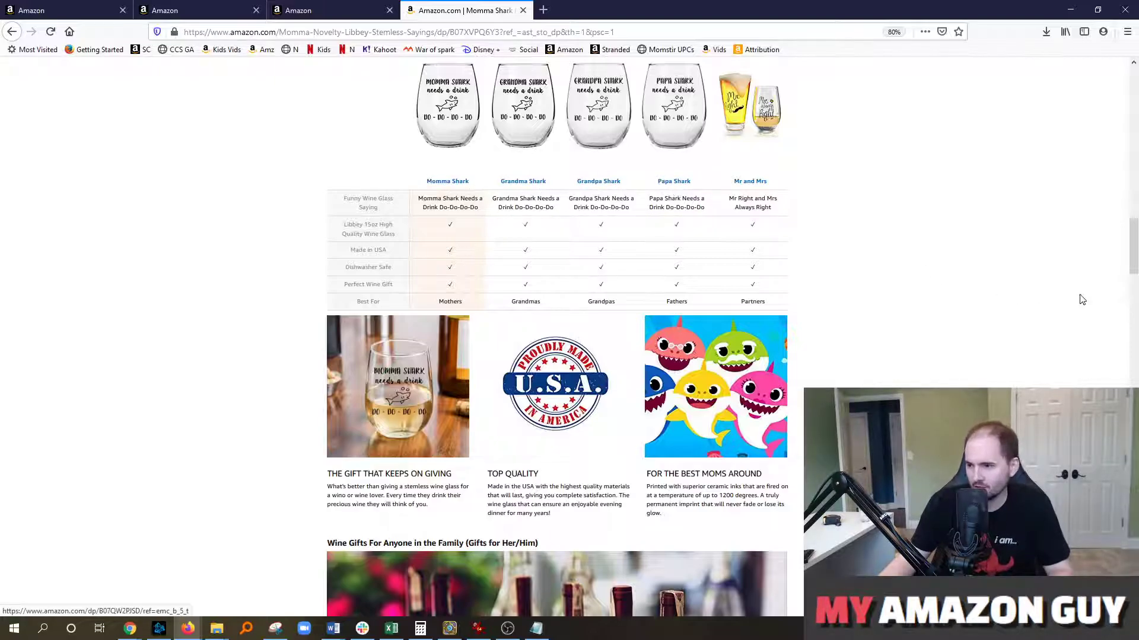
scroll(1081, 300, "up", 15)
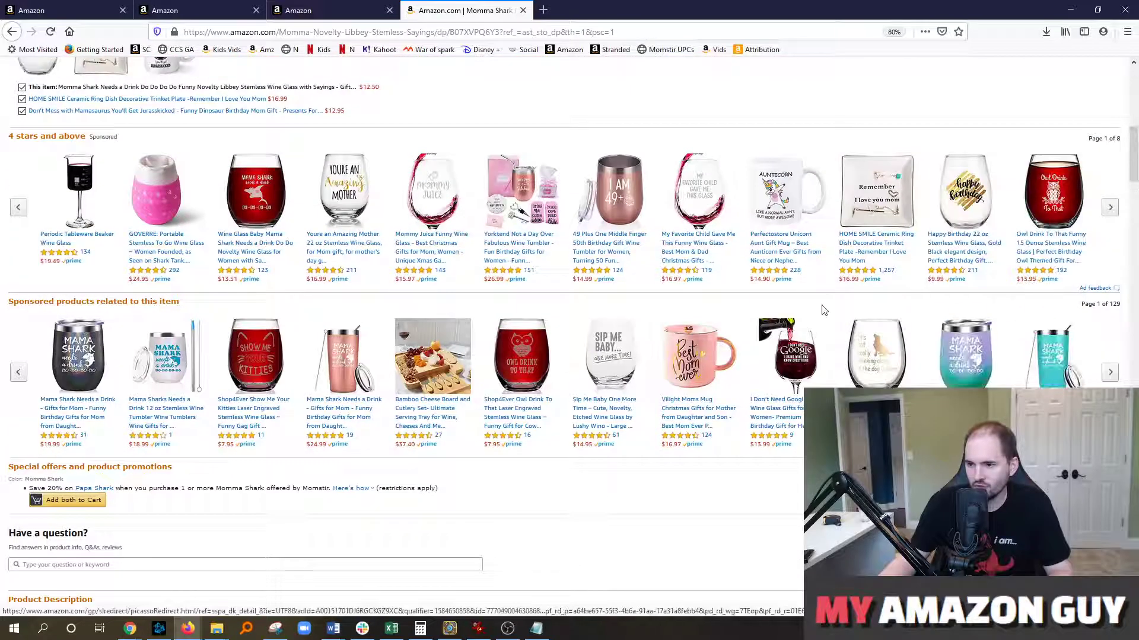
scroll(1136, 194, "down", 3)
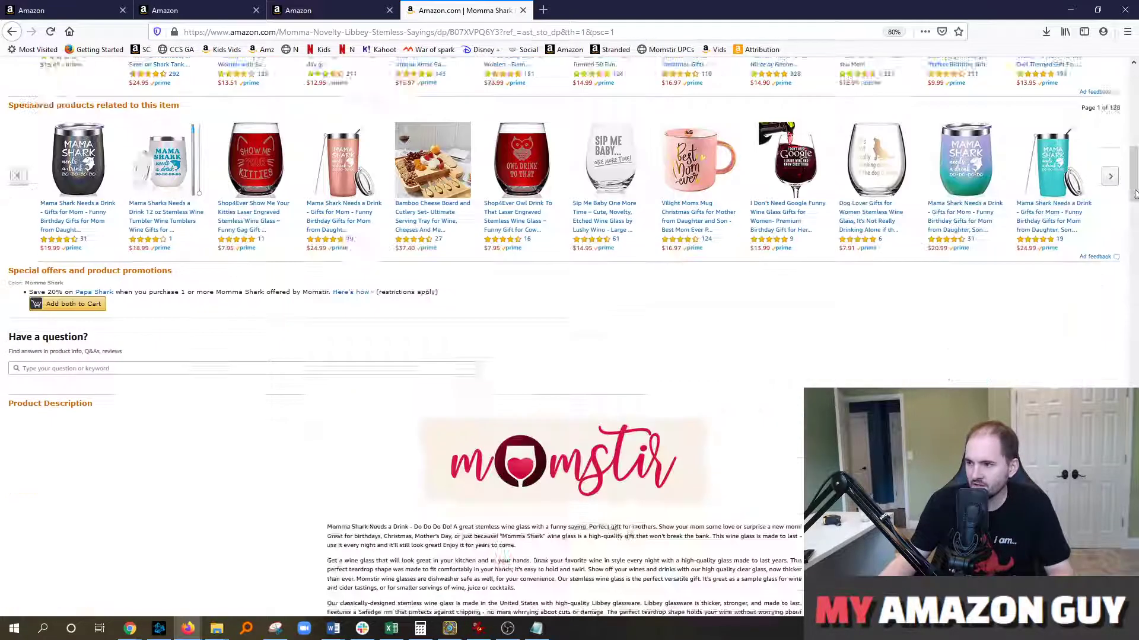
scroll(1135, 194, "up", 3)
scroll(1136, 238, "down", 9)
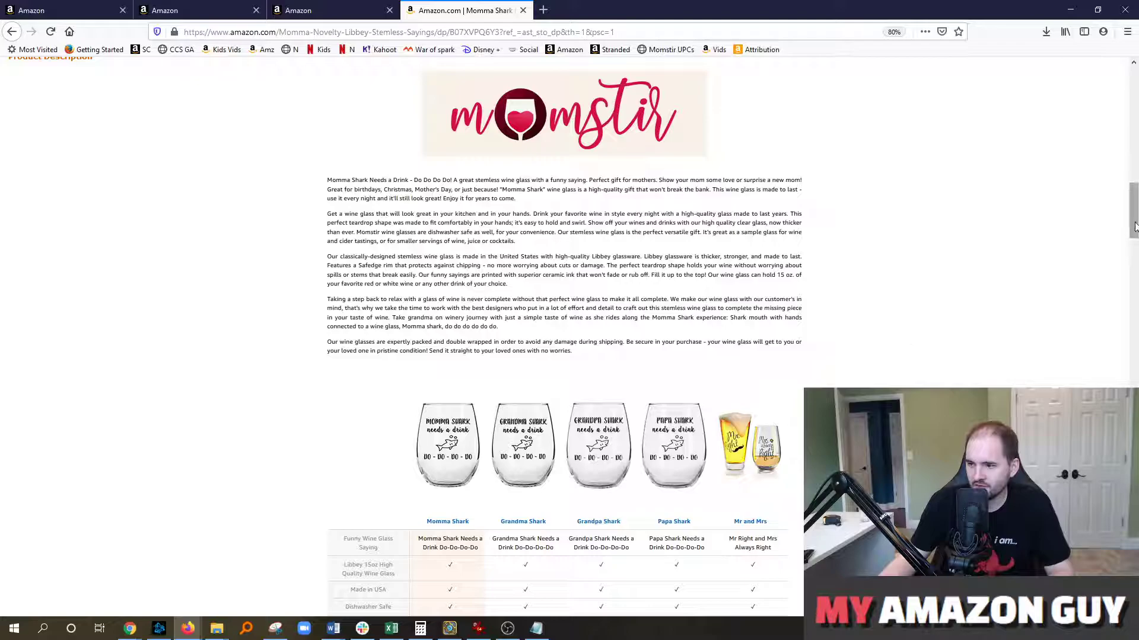
scroll(1134, 208, "up", 11)
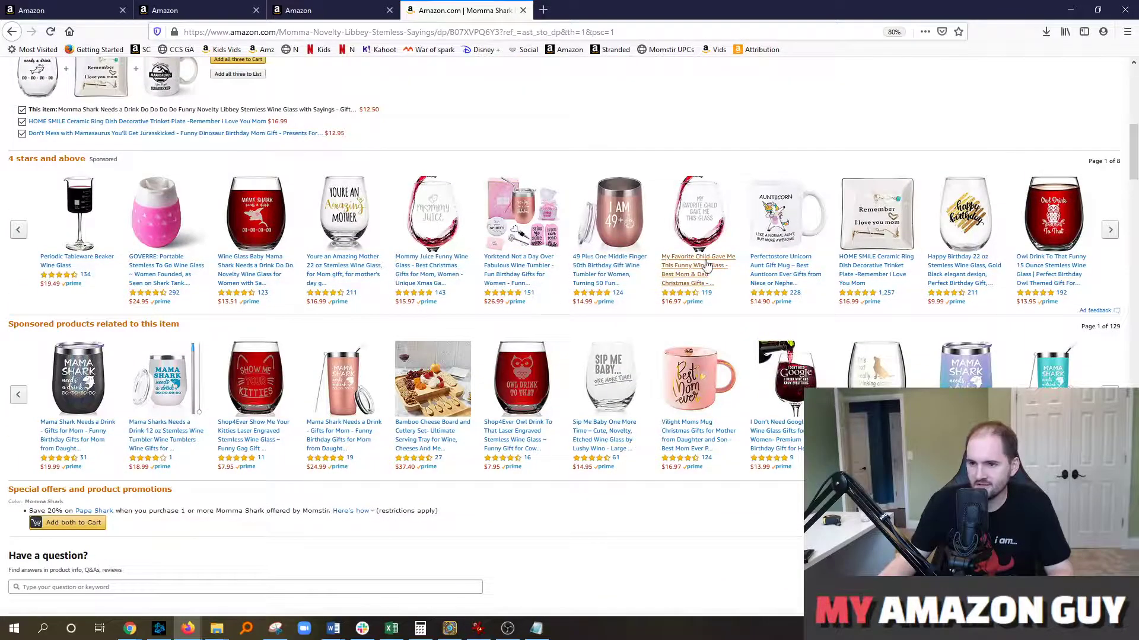
scroll(1137, 198, "down", 10)
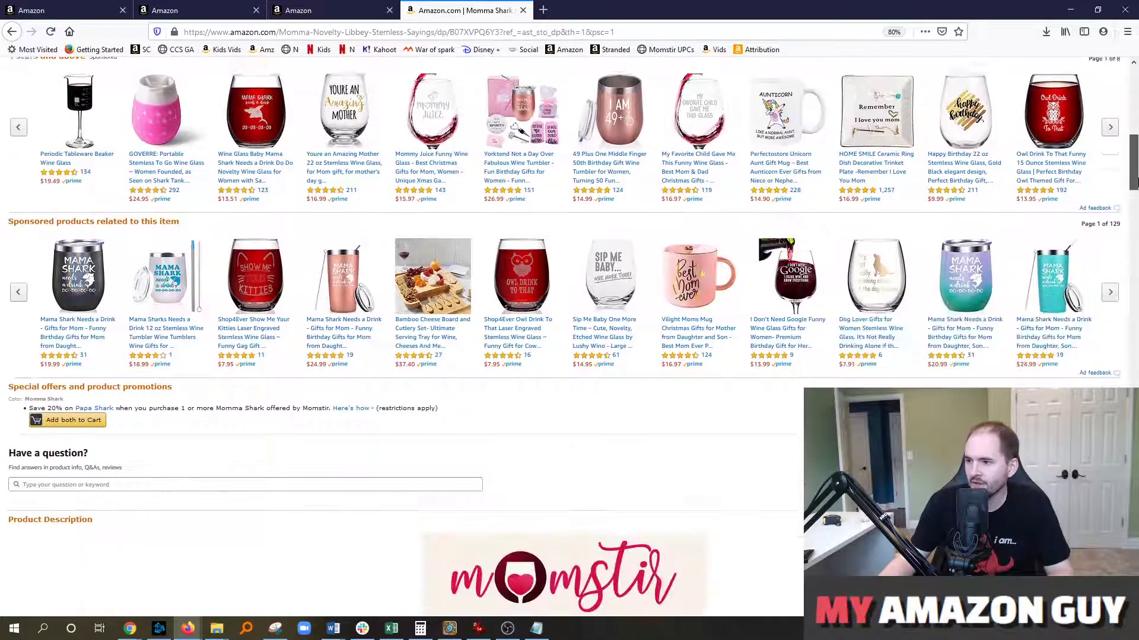
- Return to the Seller Central campaign page with the Wine Glasses category target
left_click(294, 7)
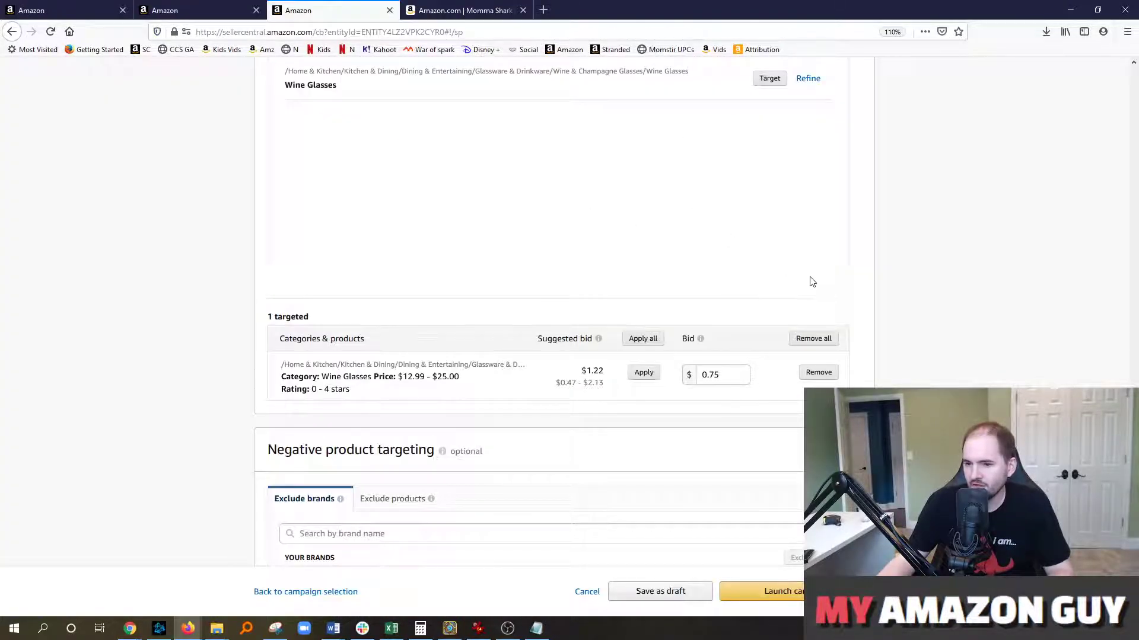
scroll(1118, 382, "down", 3)
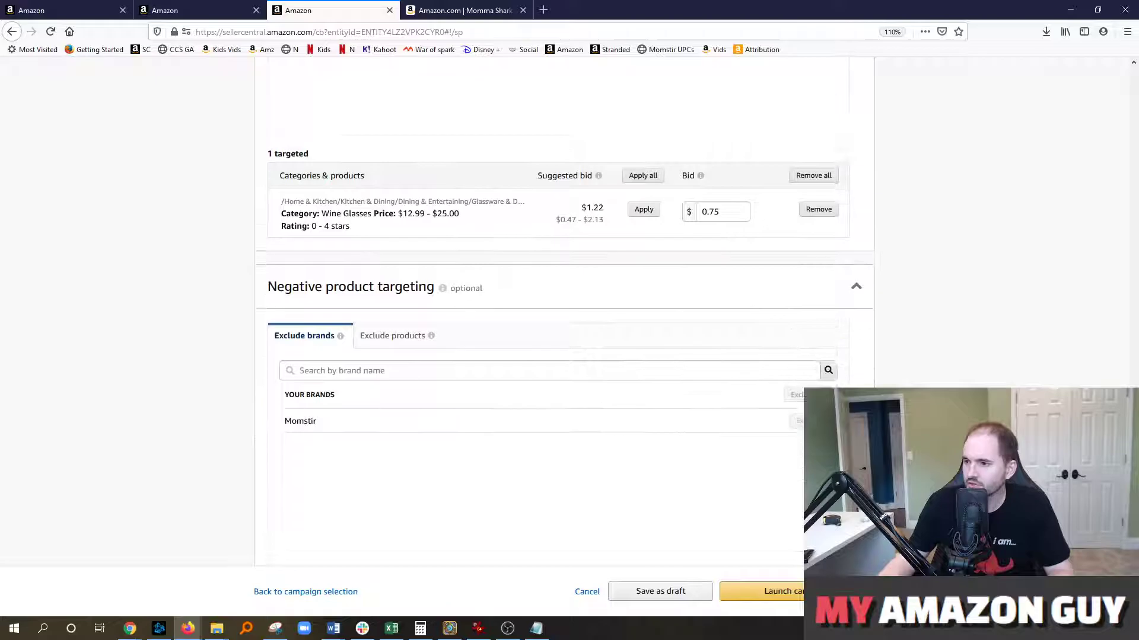
scroll(1119, 381, "up", 3)
scroll(767, 447, "down", 3)
- Switch targeting to Individual Products and browse the 197 suggested products
scroll(469, 352, "up", 6)
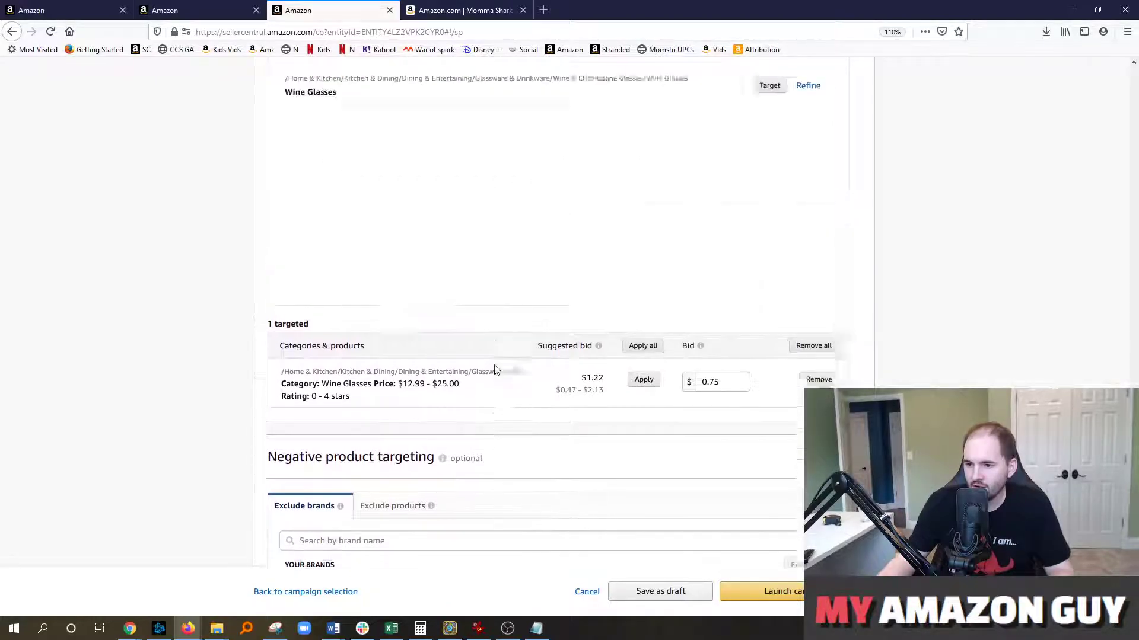
left_click(392, 301)
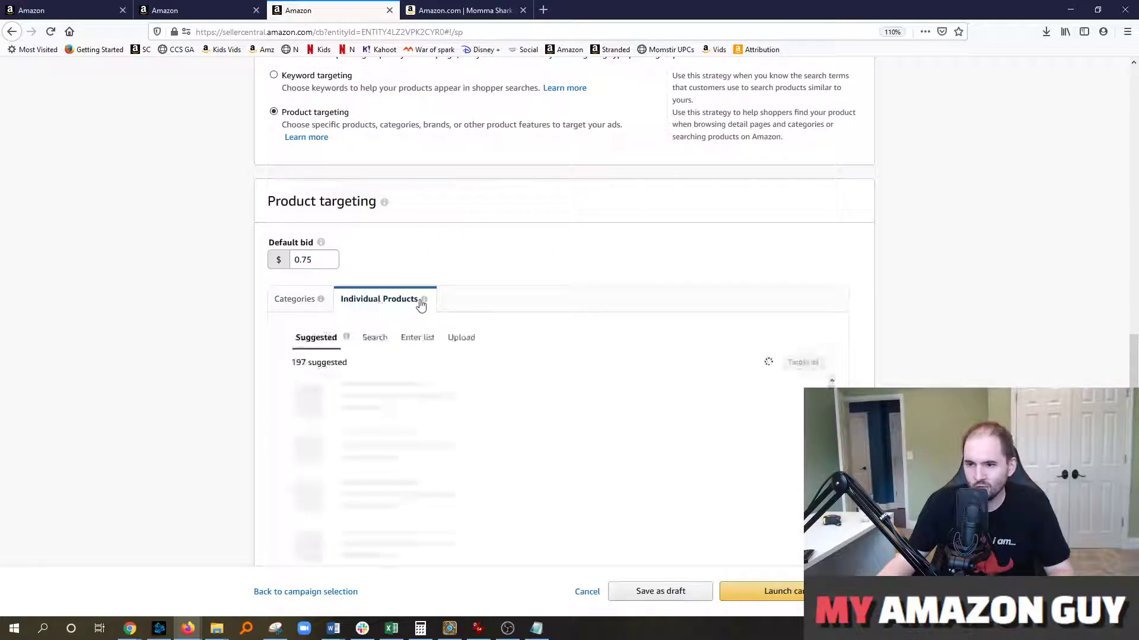
mouse_move(422, 303)
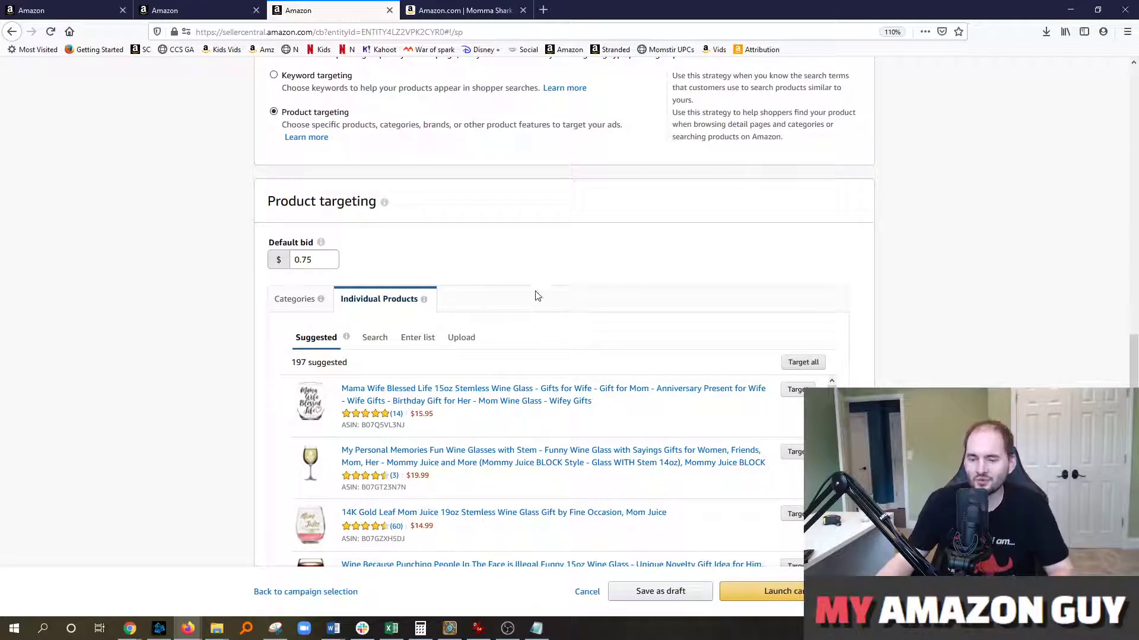
scroll(643, 318, "down", 2)
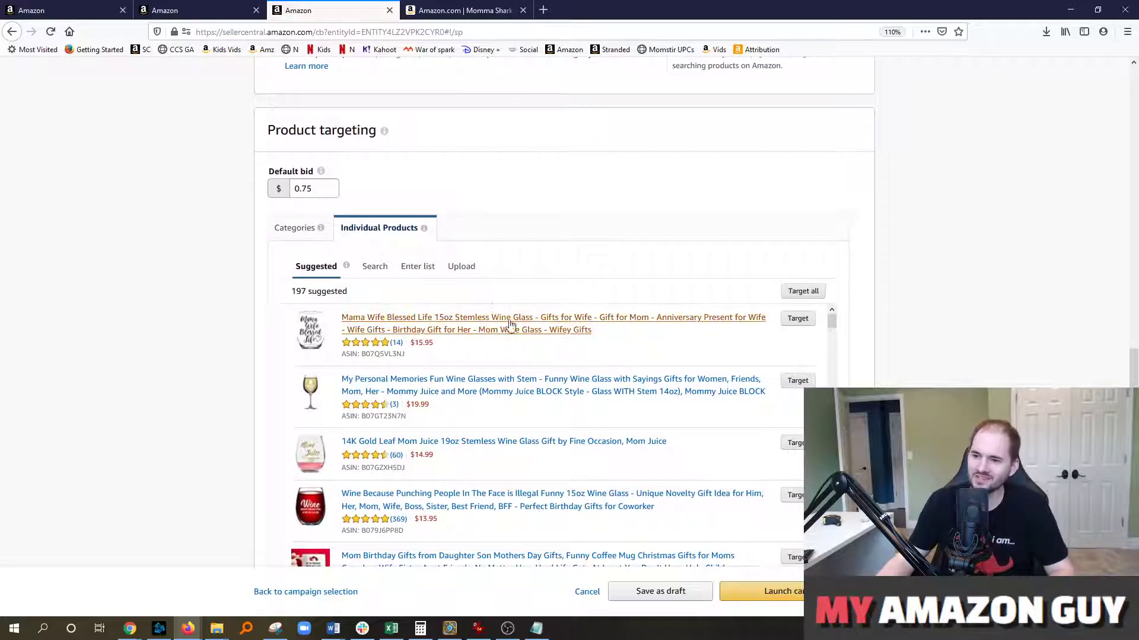
- Try the Enter list box, then open the Search sub-tab for products
left_click(417, 266)
left_click(364, 317)
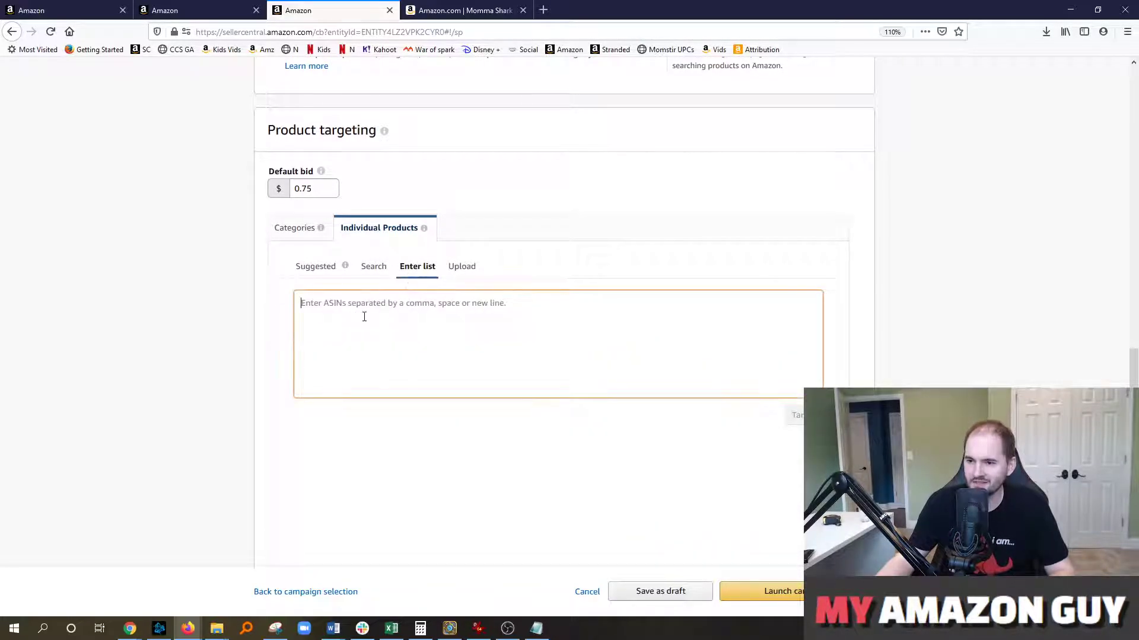
left_click(371, 270)
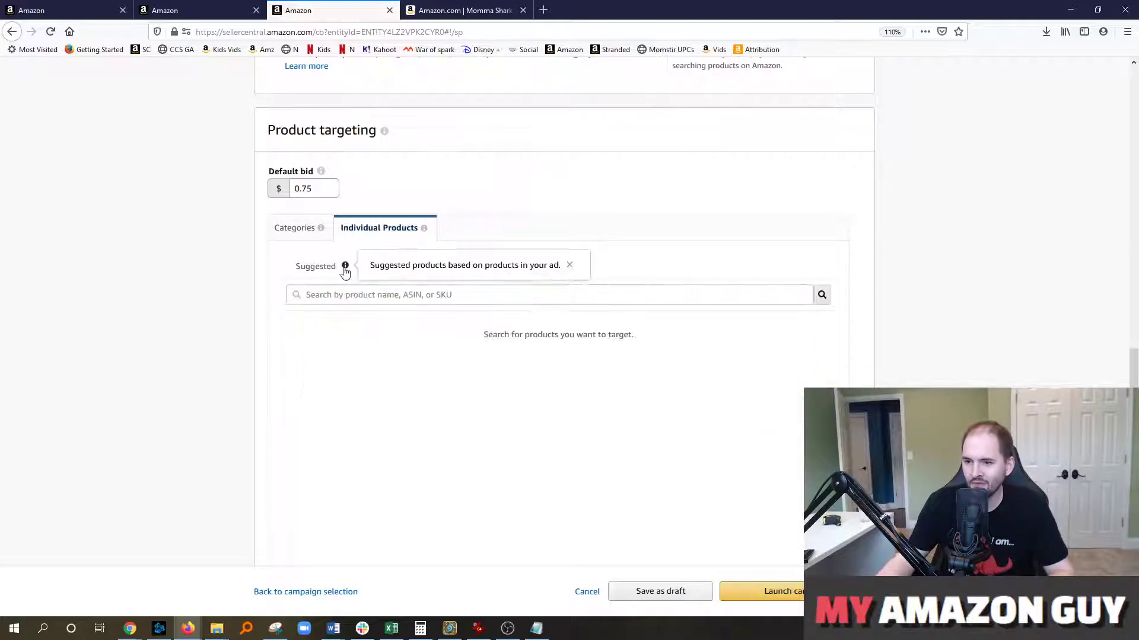
left_click(335, 266)
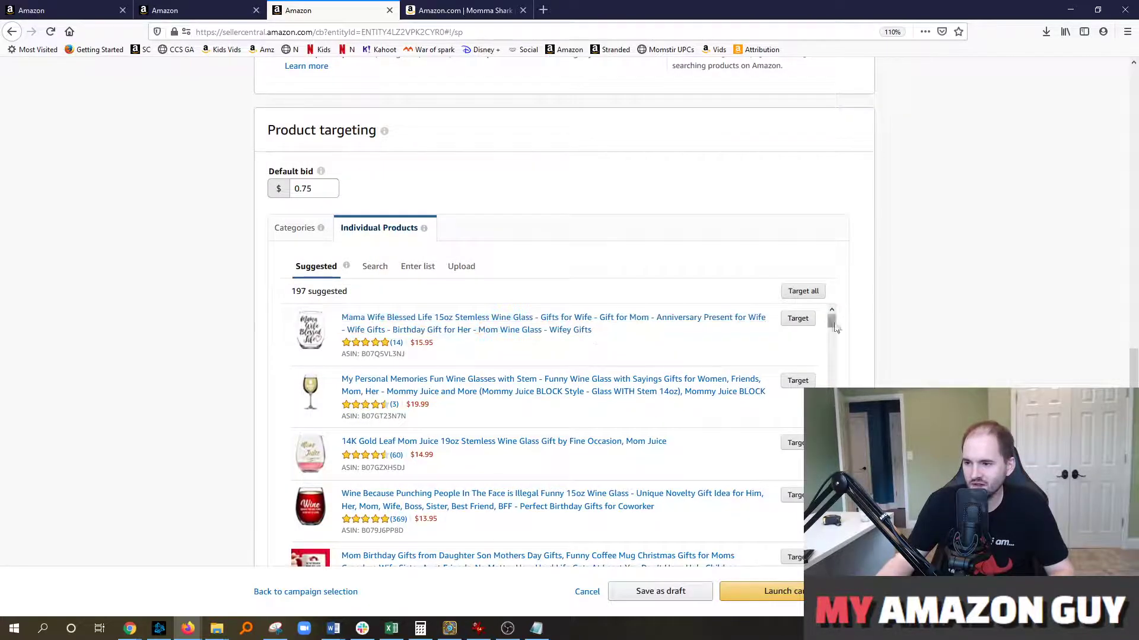
mouse_move(832, 320)
left_mouse_down()
mouse_move(840, 349)
mouse_move(843, 338)
left_mouse_up()
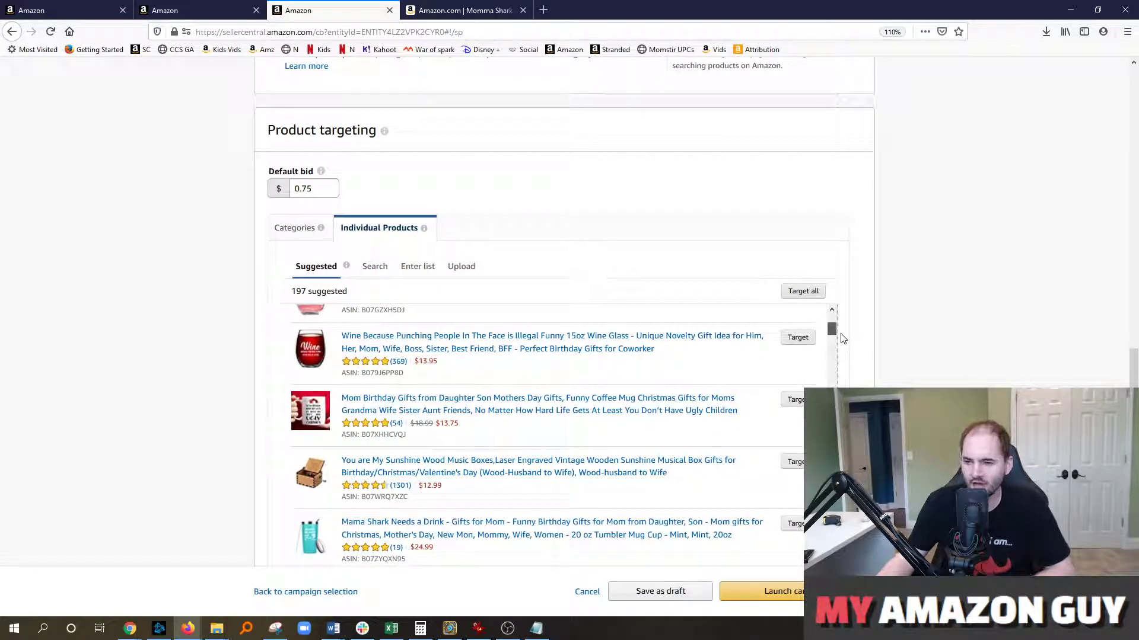
mouse_move(843, 338)
left_mouse_down()
mouse_move(842, 368)
mouse_move(852, 355)
left_mouse_up()
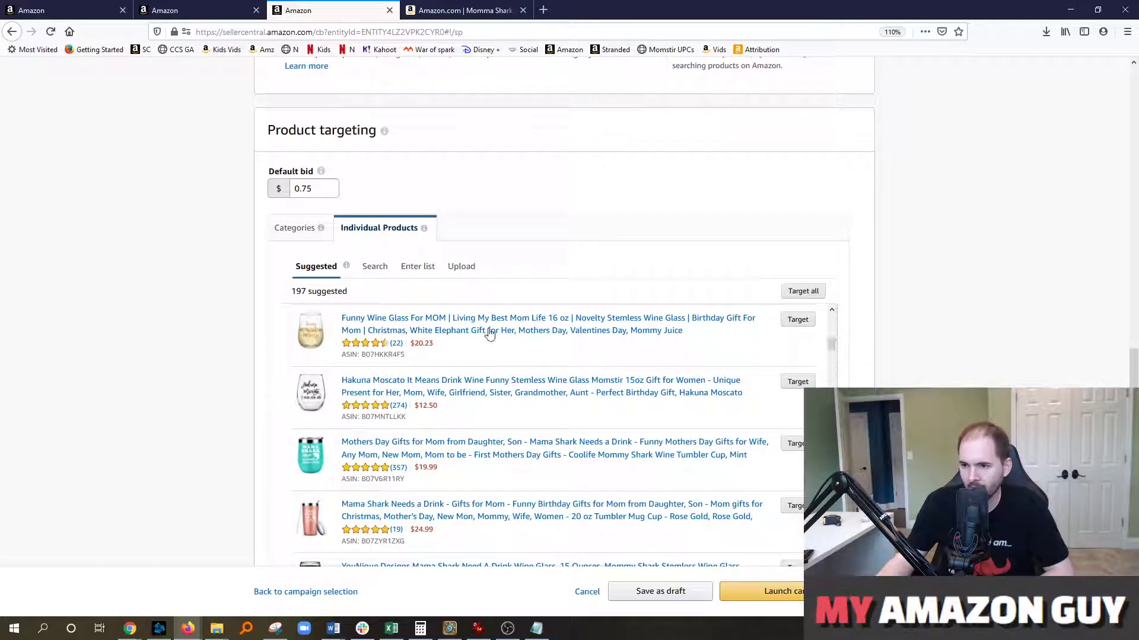
left_click(374, 266)
- Search individual products for momma shark and scroll through the 884 results
left_click(401, 295)
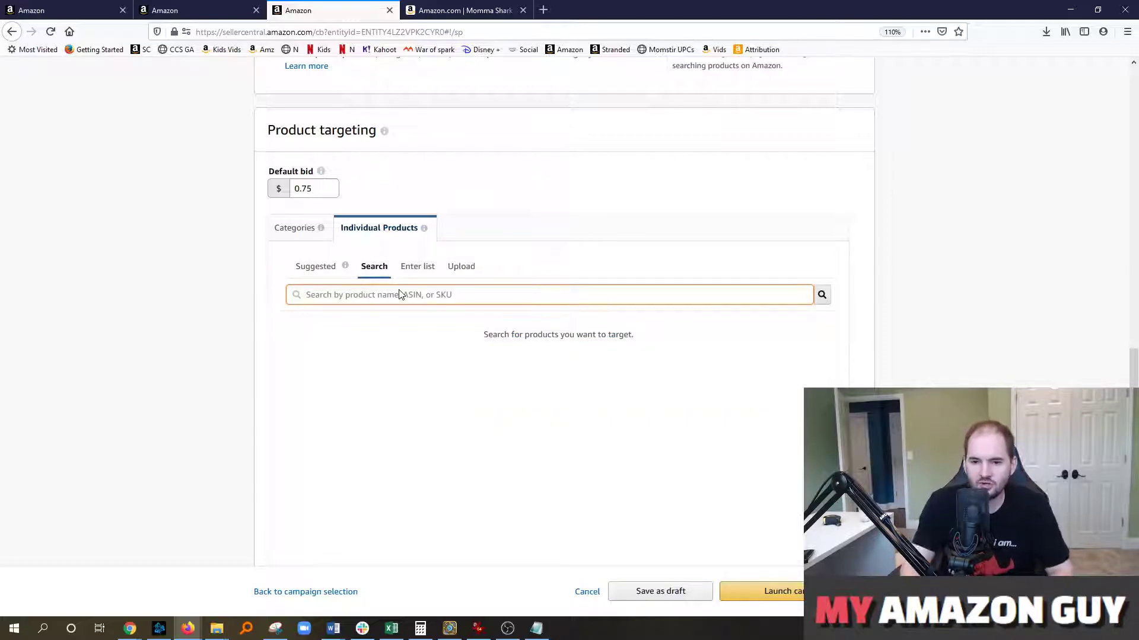
type("momma shark")
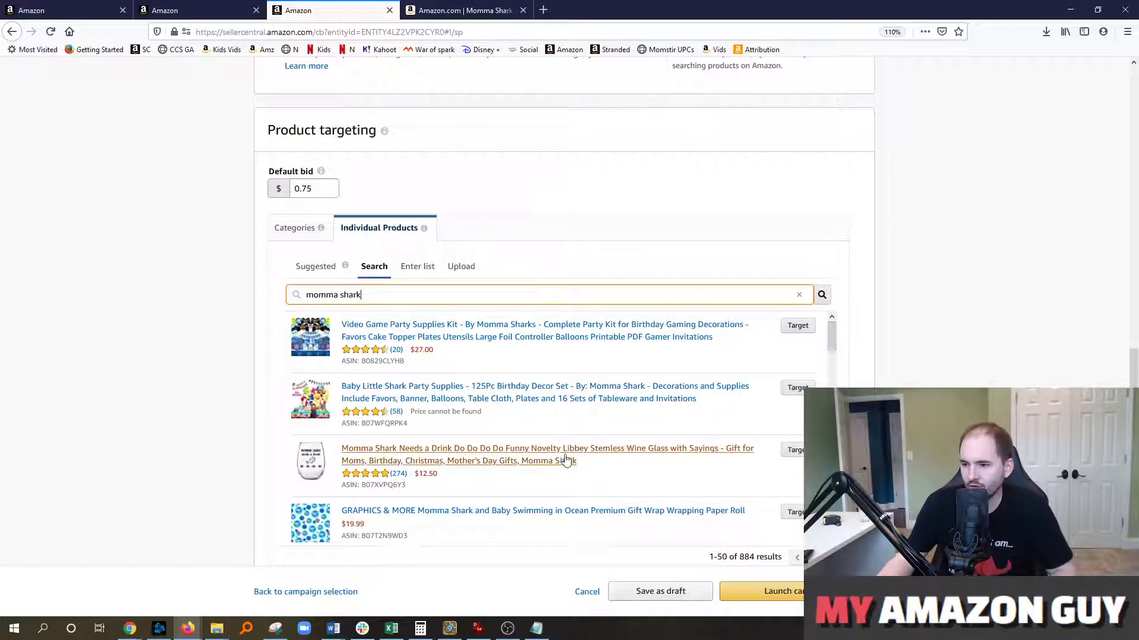
left_click_drag(831, 332, 832, 334)
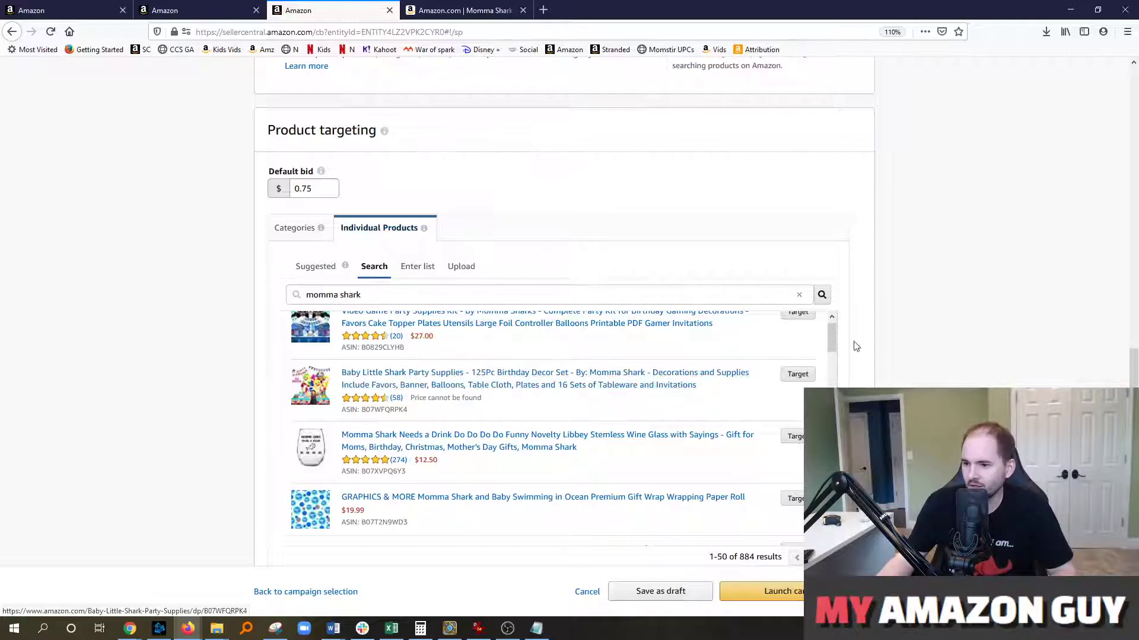
left_click_drag(831, 341, 858, 337)
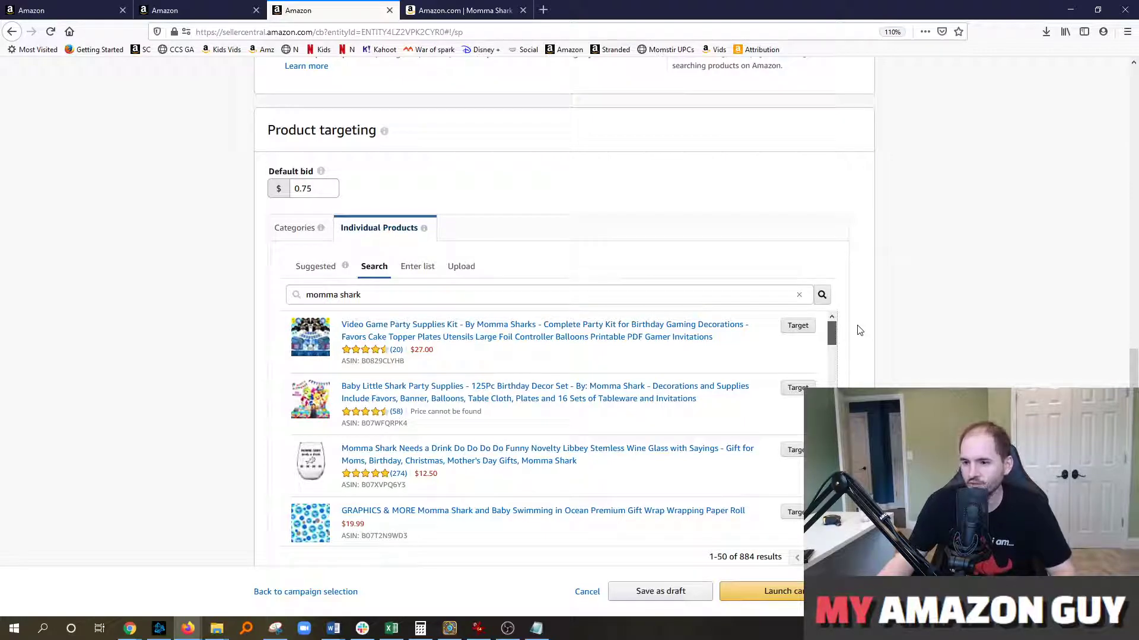
left_click_drag(866, 338, 863, 399)
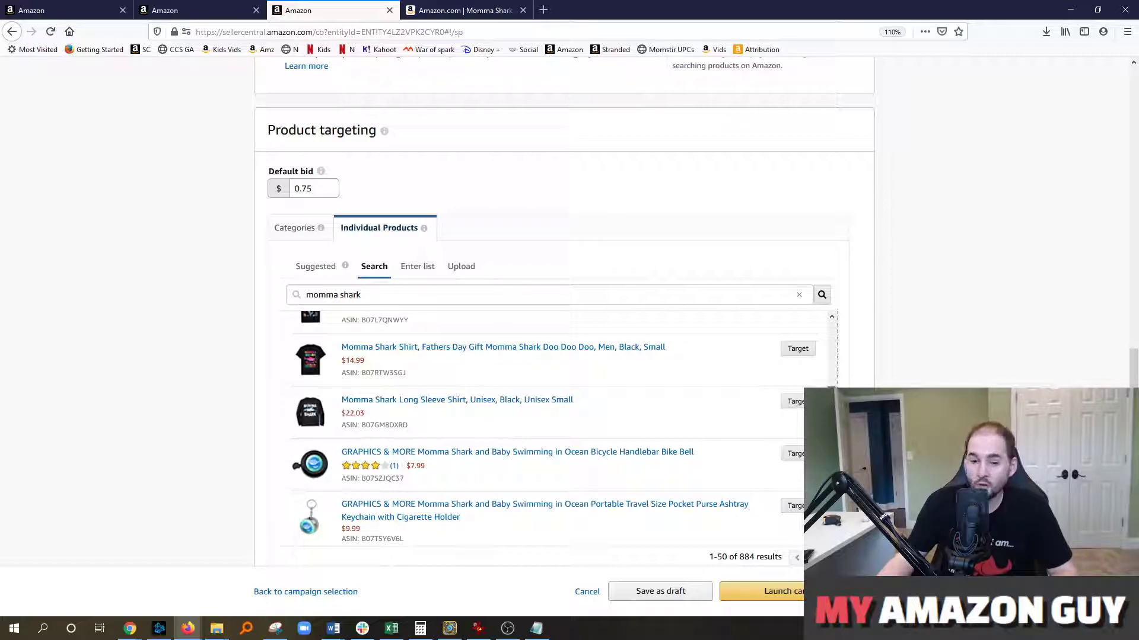
left_click_drag(863, 400, 863, 418)
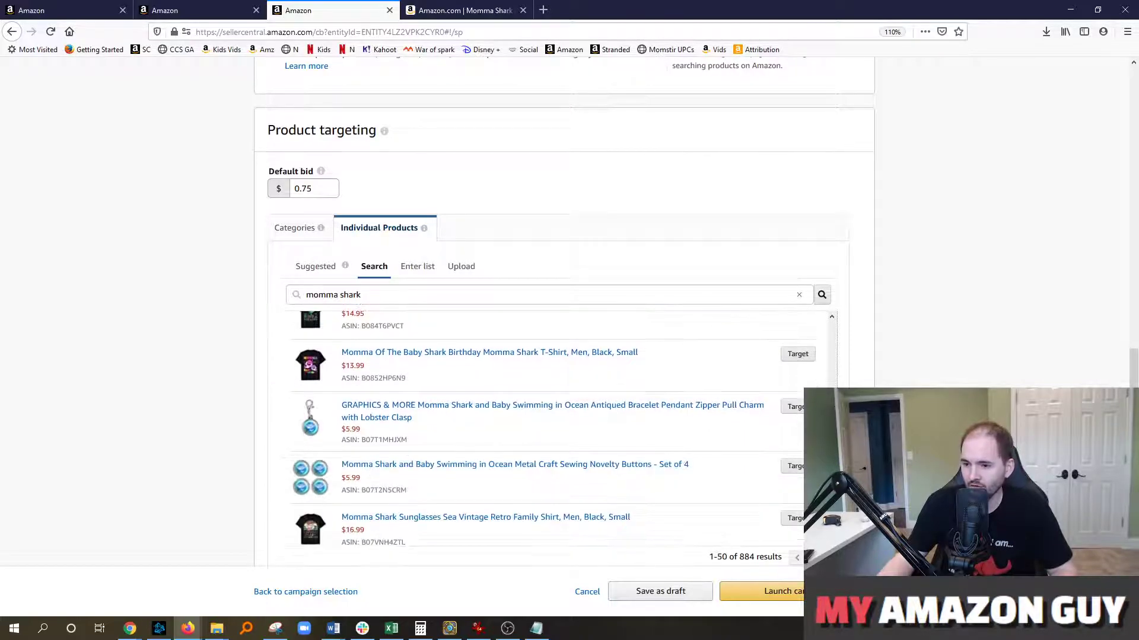
- Target the Momma Shark sewing buttons and GRAPHICS & MORE bracelet charm at $0.75
scroll(857, 320, "down", 5)
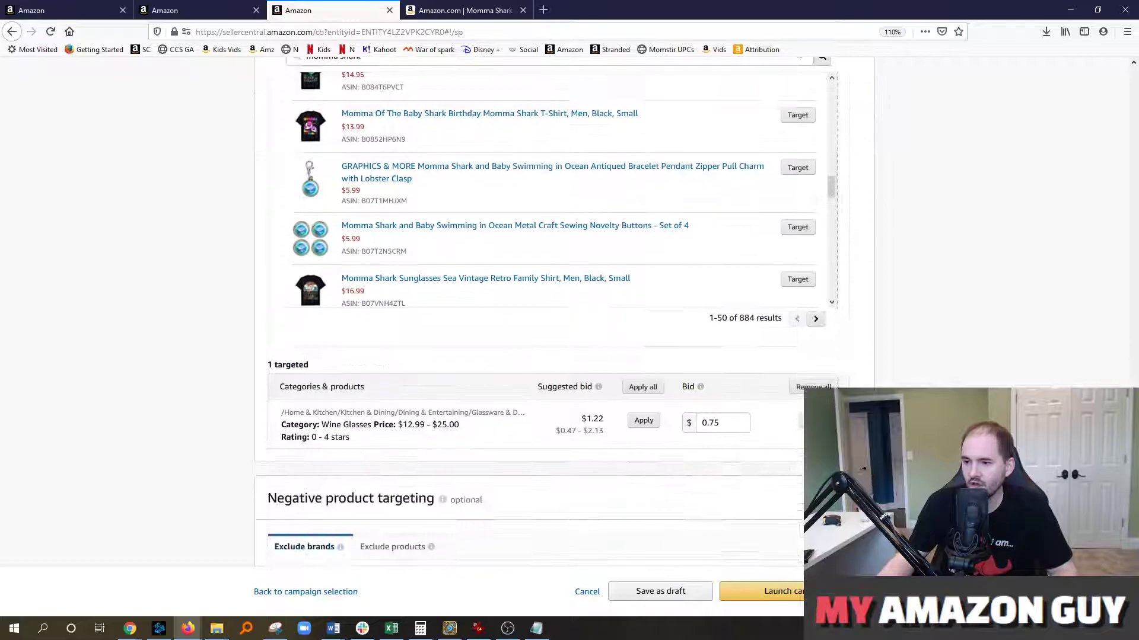
scroll(856, 318, "up", 2)
left_click(796, 289)
left_click(798, 231)
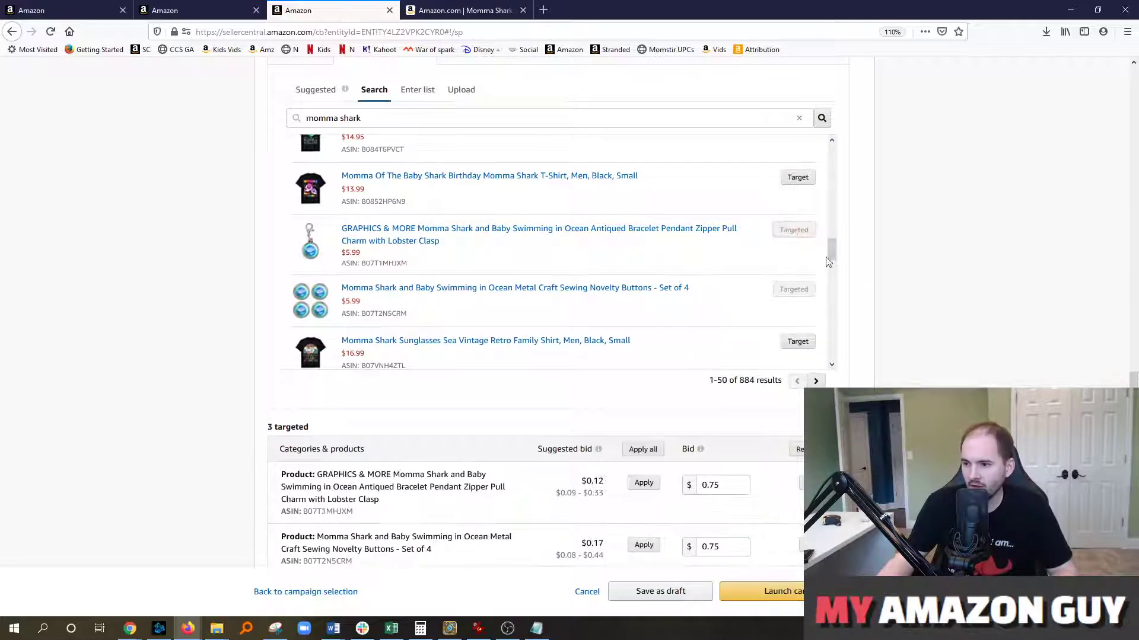
scroll(716, 386, "down", 3)
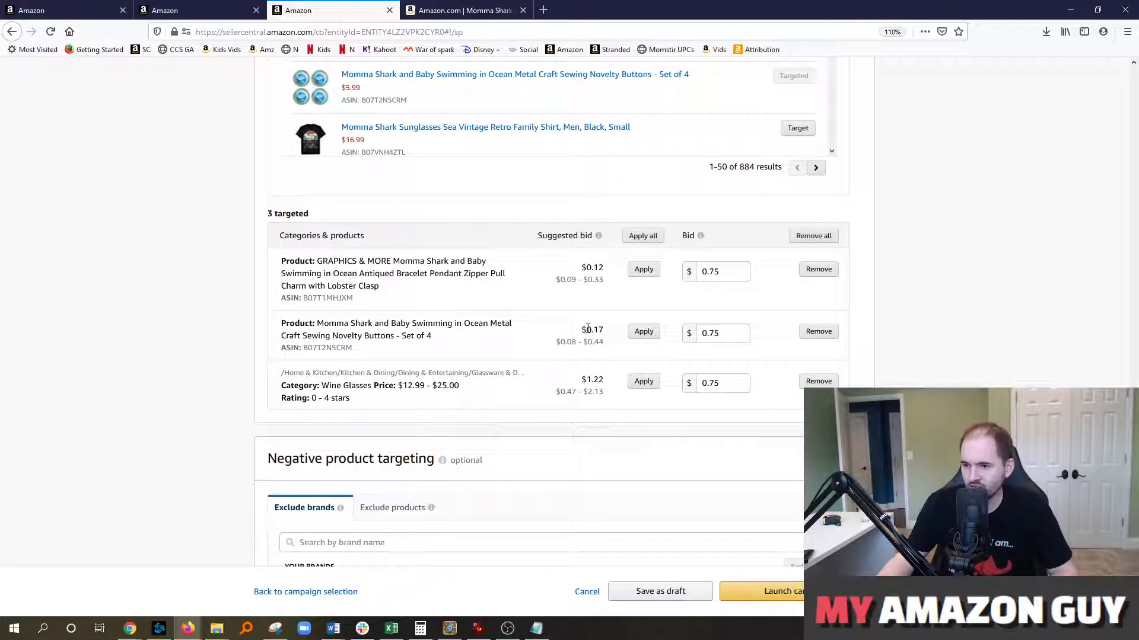
scroll(564, 426, "up", 2)
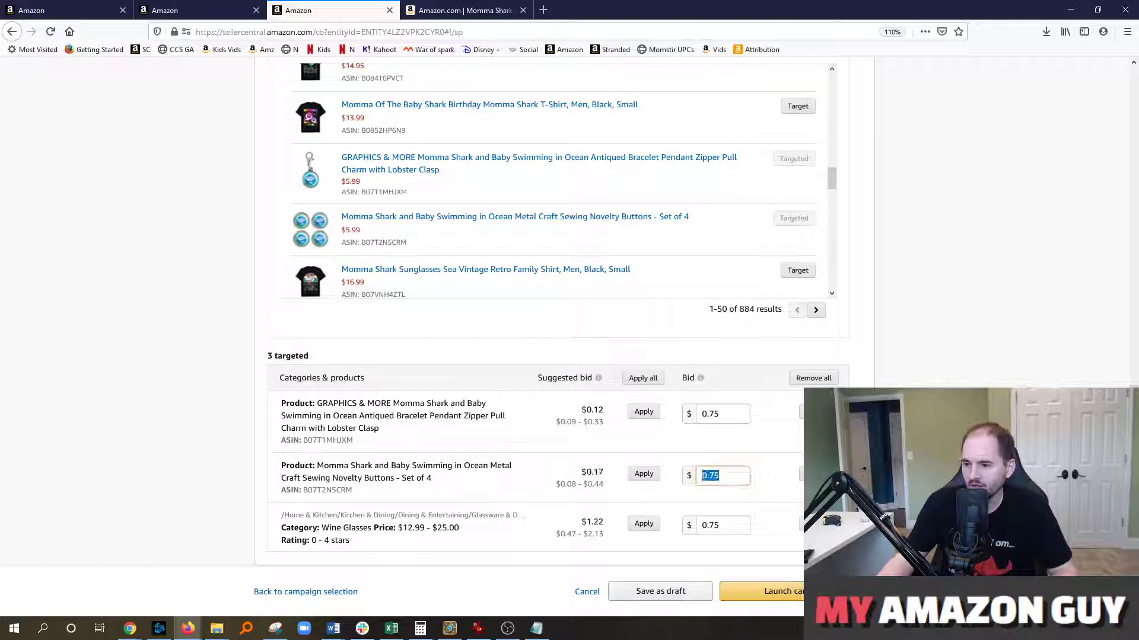
- Review the three $0.75 targets, then return to the Momma Shark wine glass listing
scroll(677, 403, "down", 3)
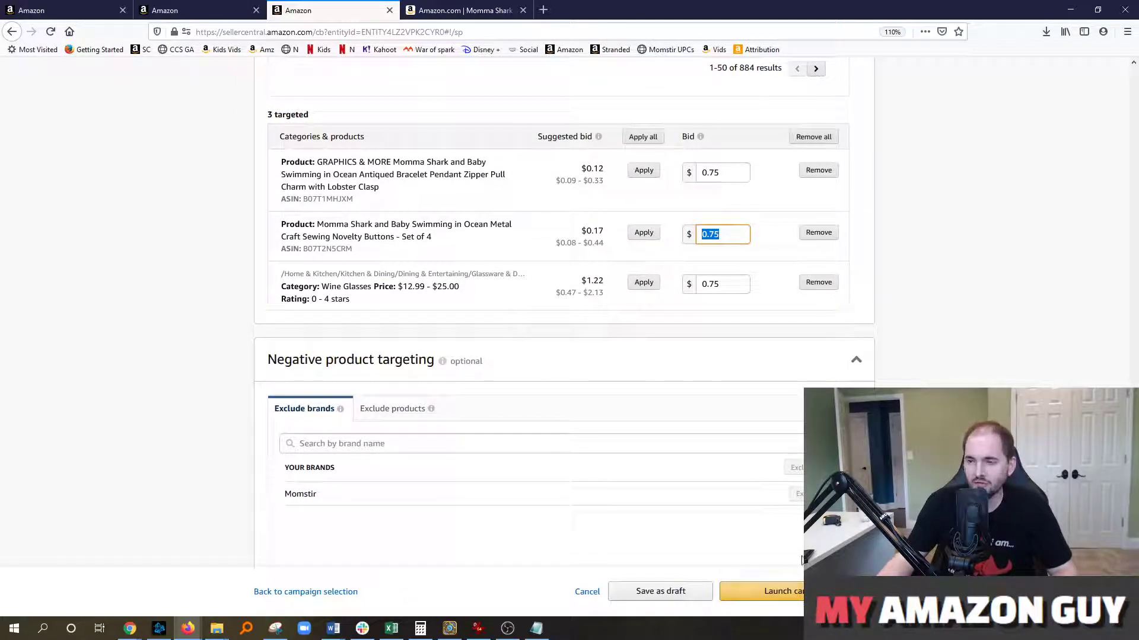
left_click(465, 10)
scroll(441, 119, "up", 10)
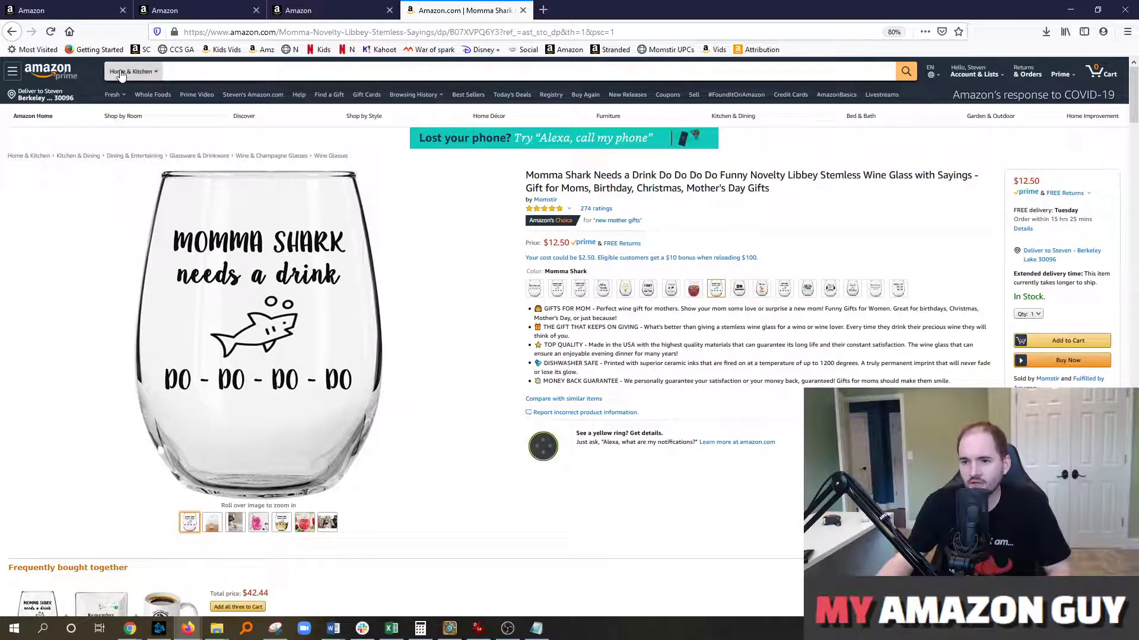
- From the Amazon home page, search for 'funny wine glass with saying'
left_click(62, 72)
left_click(259, 72)
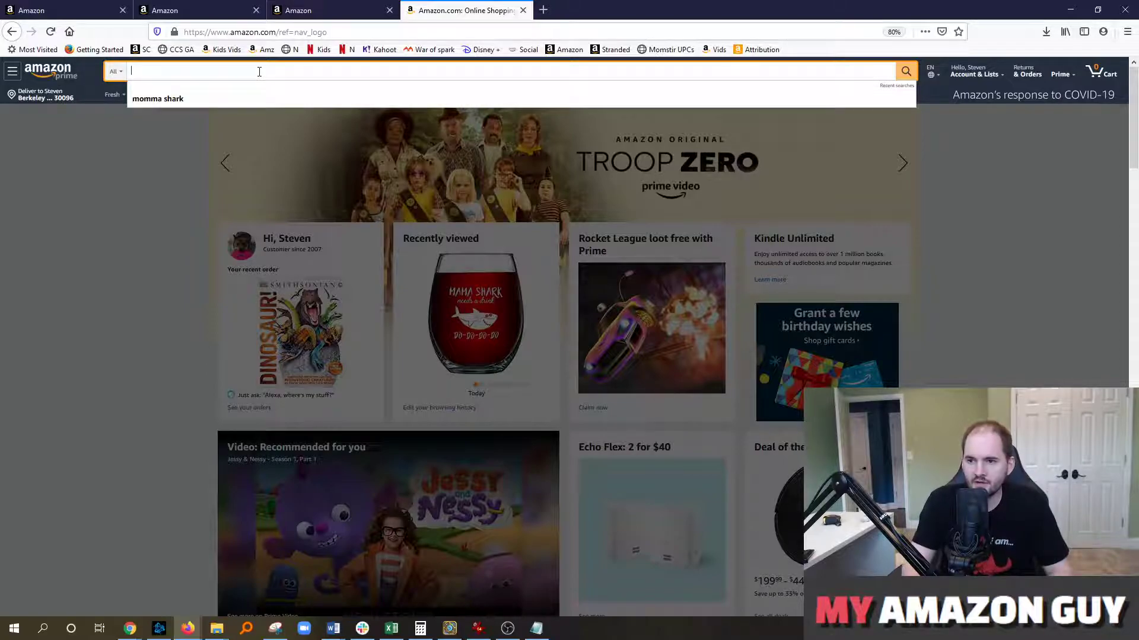
type("funny wine g")
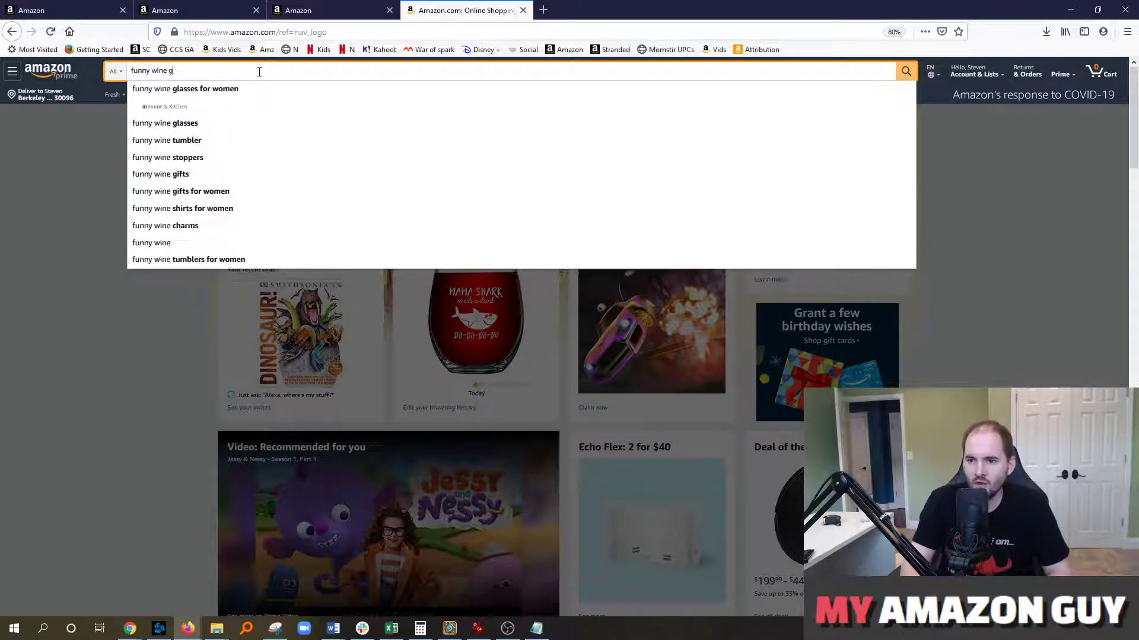
type("lass with saying")
key("Return")
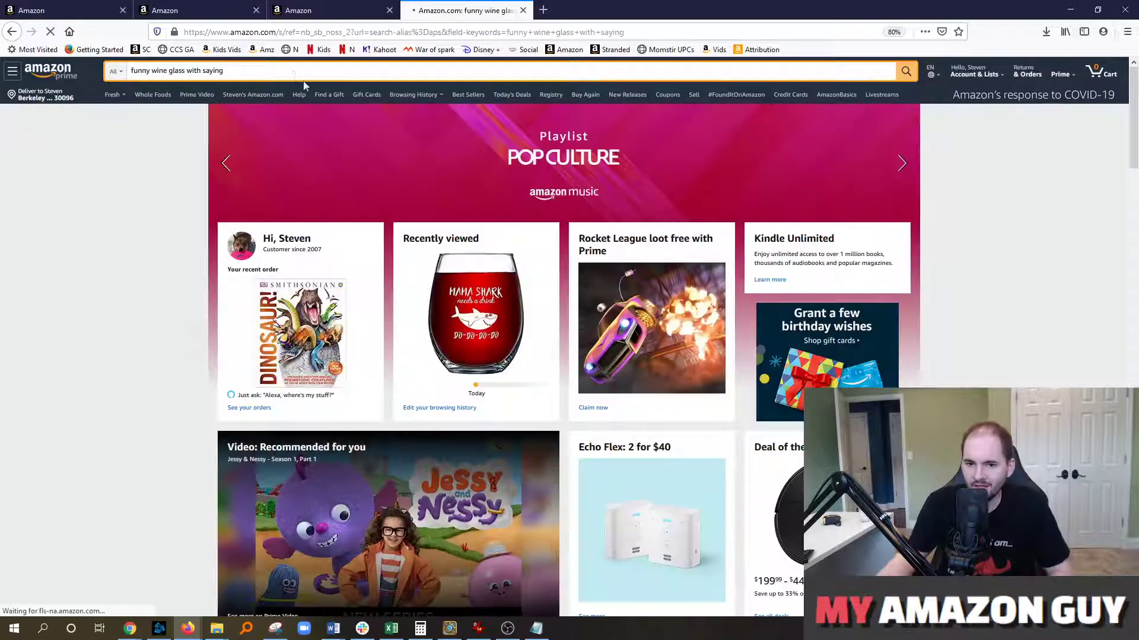
left_click_drag(237, 70, 115, 64)
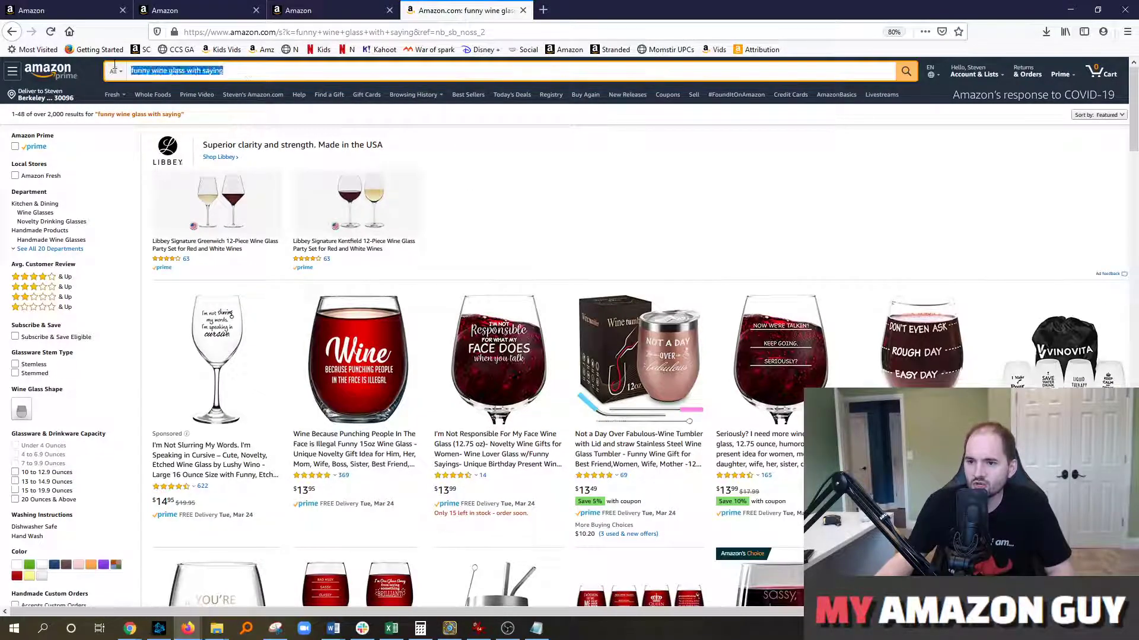
- Browse the funny wine glass results, then go back to Seller Central targeting
scroll(516, 302, "down", 2)
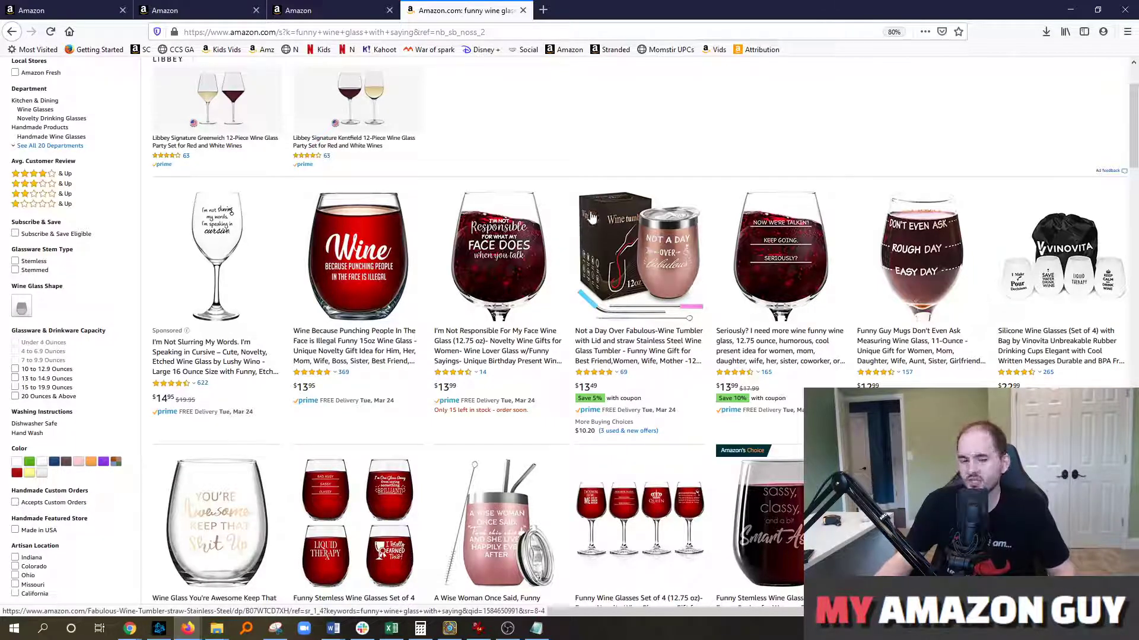
scroll(481, 136, "up", 3)
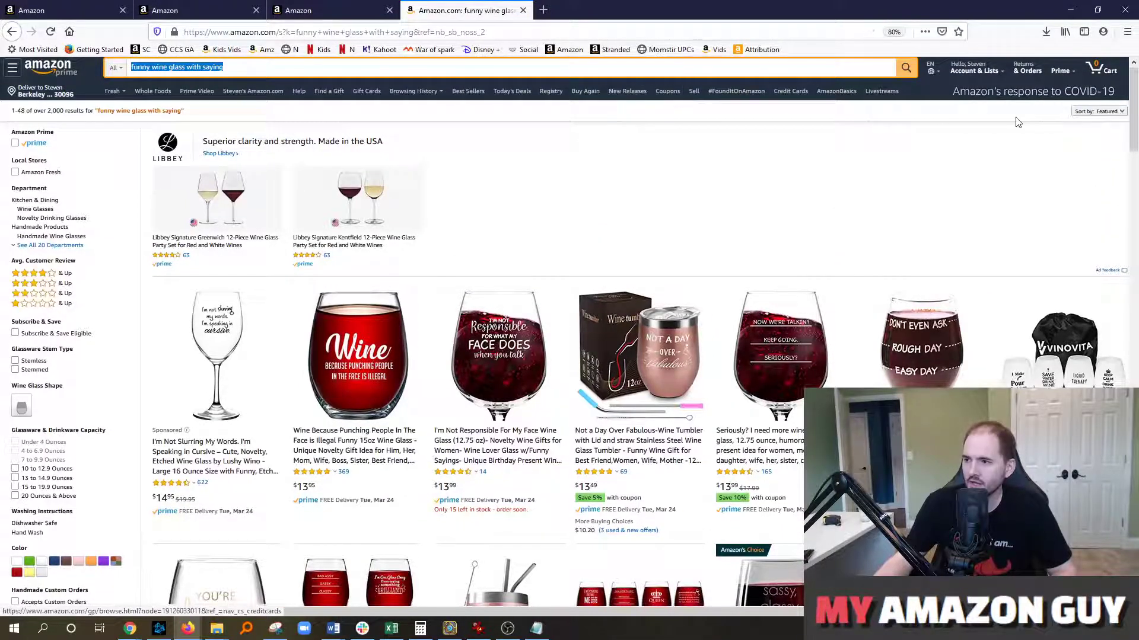
scroll(1134, 118, "down", 3)
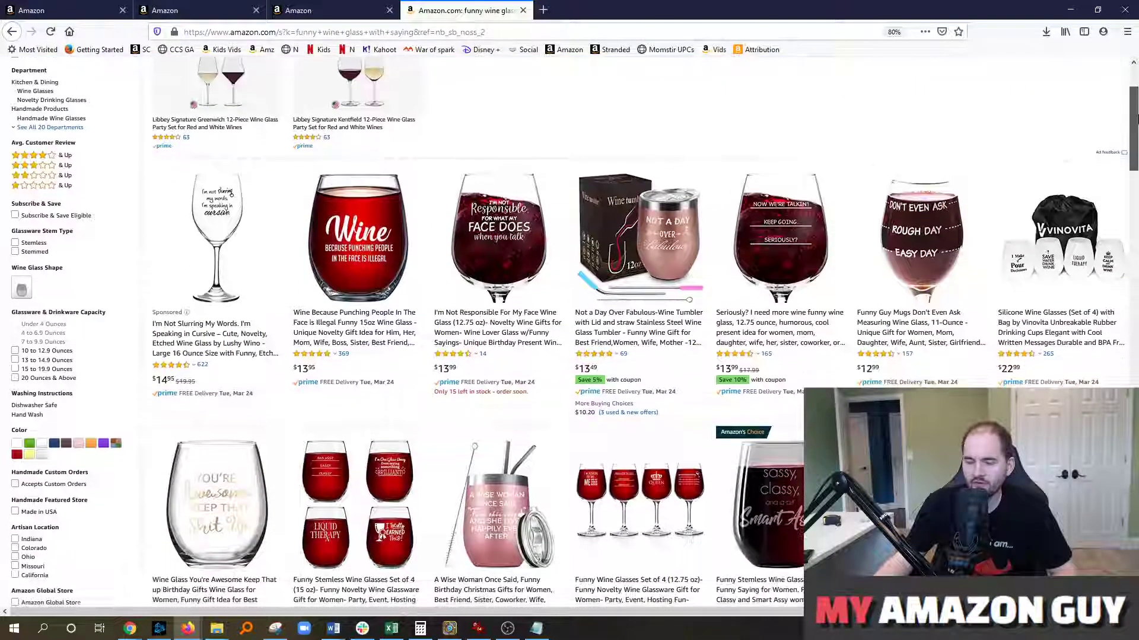
scroll(1136, 119, "down", 1)
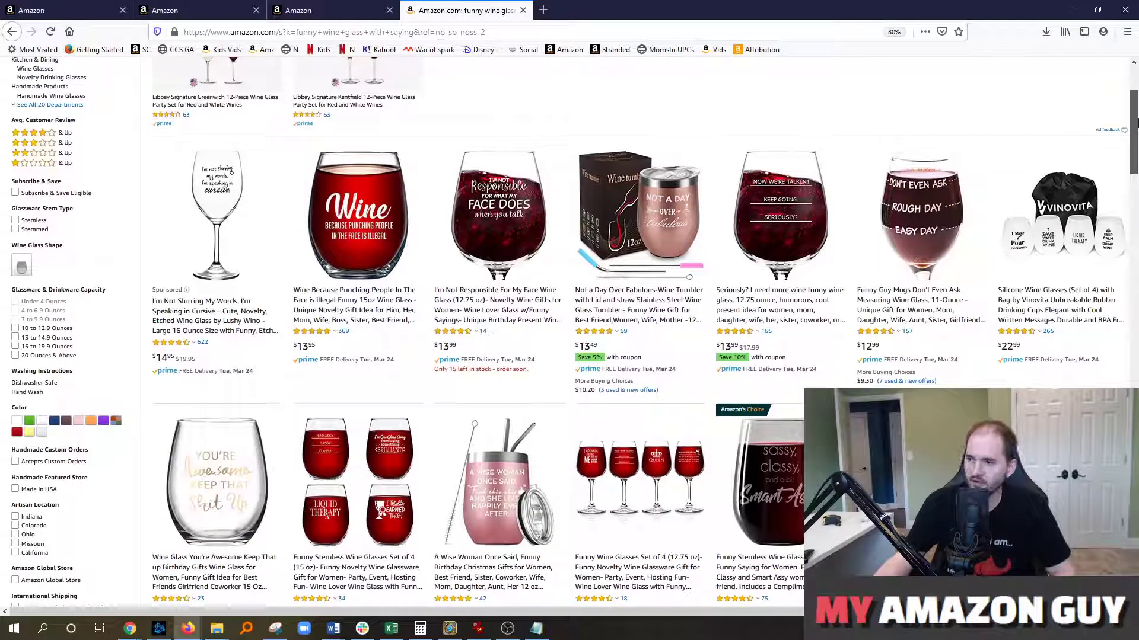
scroll(967, 213, "down", 1)
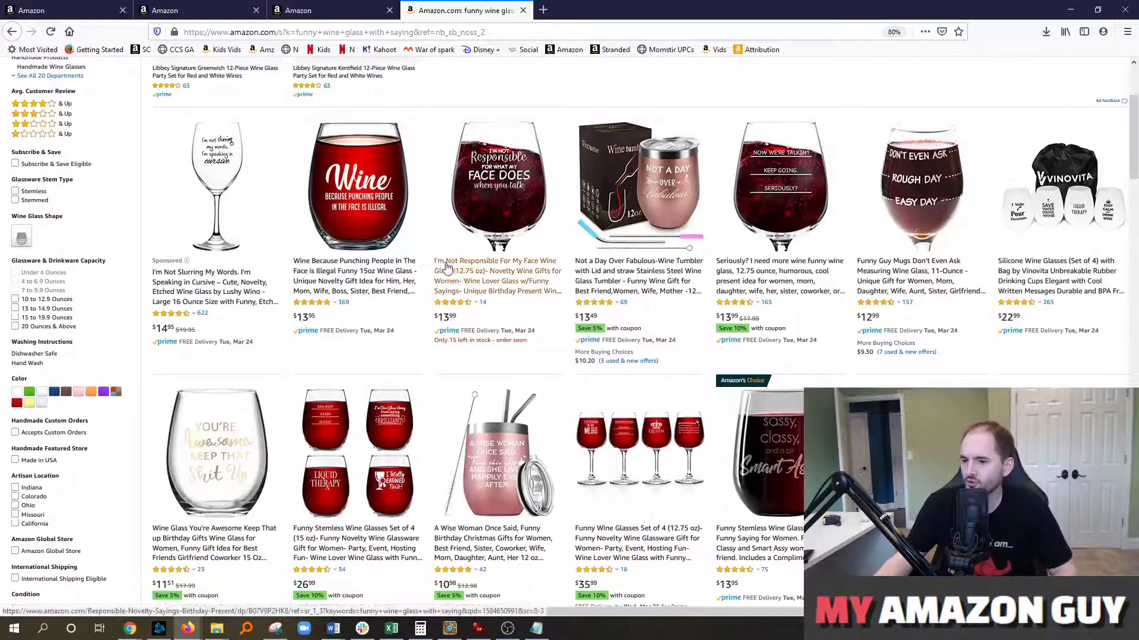
scroll(425, 237, "up", 3)
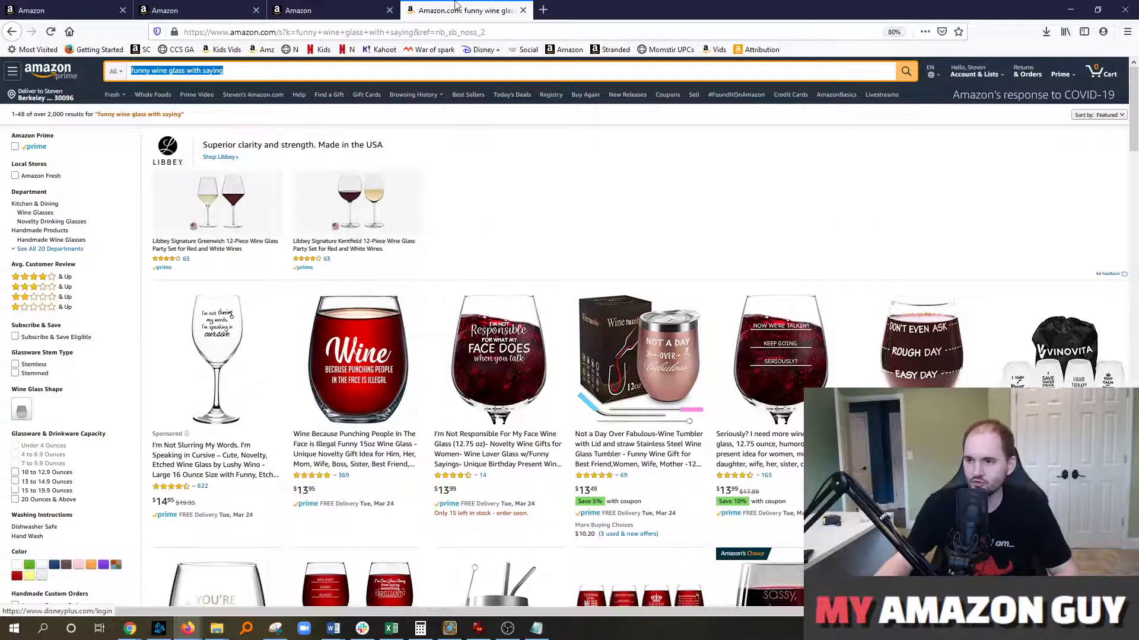
left_click(366, 7)
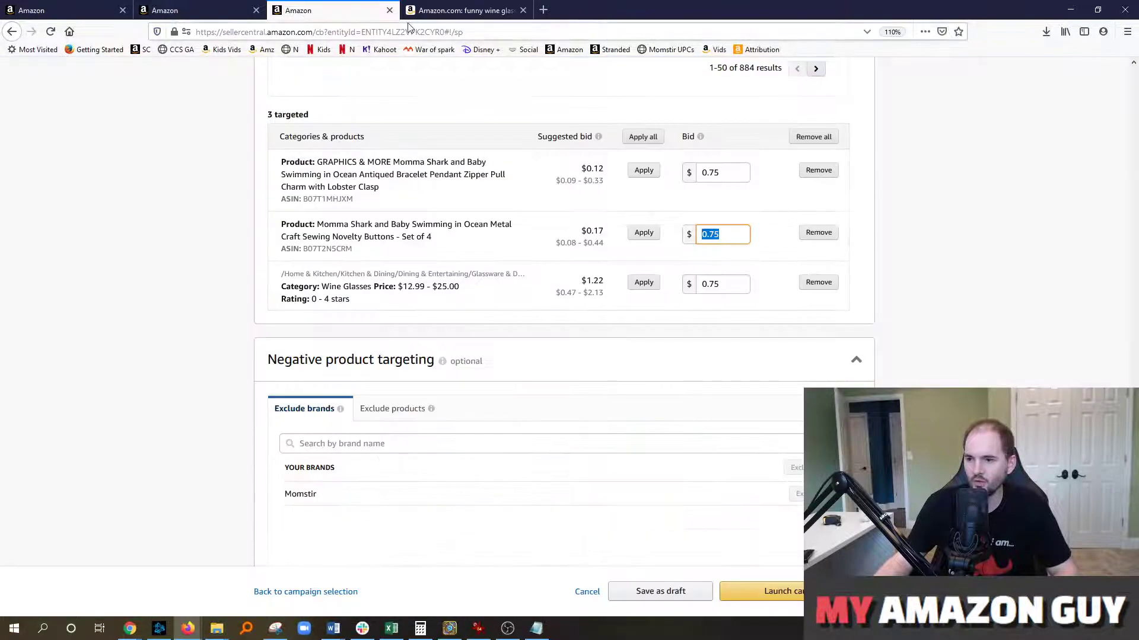
- In the wine glass search results tab, load myamazonguy.com
left_click(465, 10)
left_click(481, 27)
type("myamazonguy.com/")
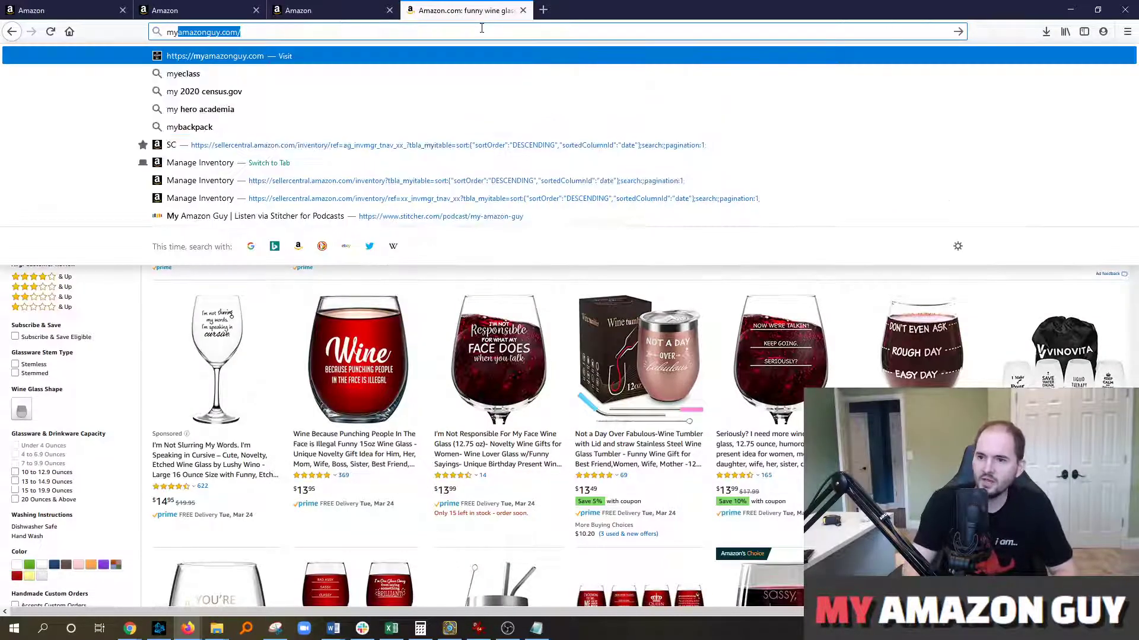
key("Return")
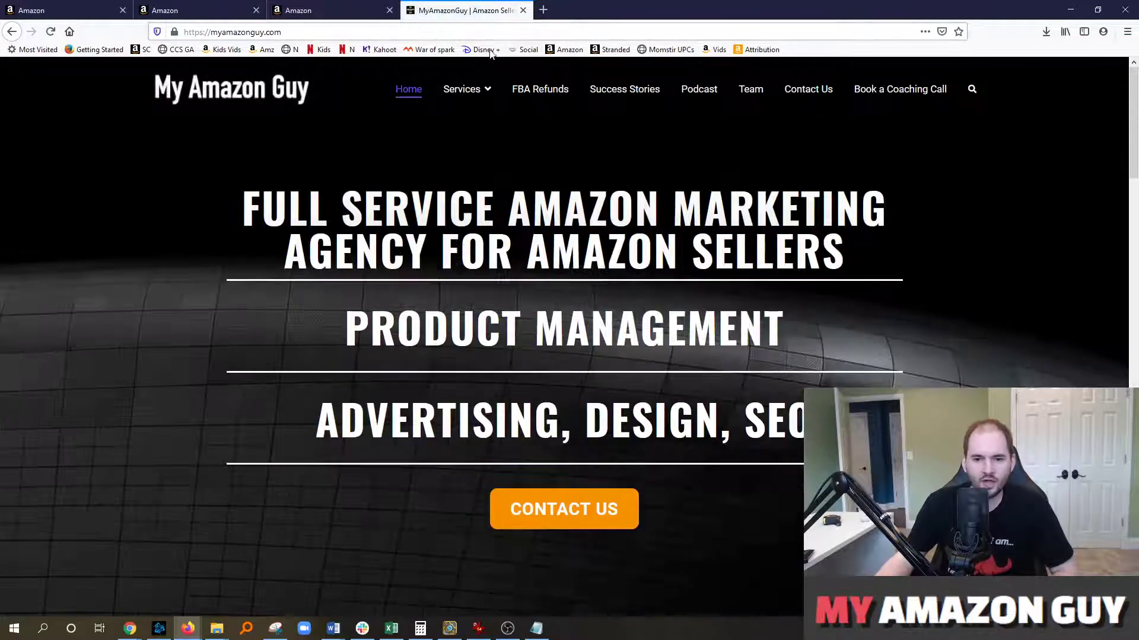
- Open Services > Advertising Management and scroll to its $750/month or 7% pricing
mouse_move(490, 95)
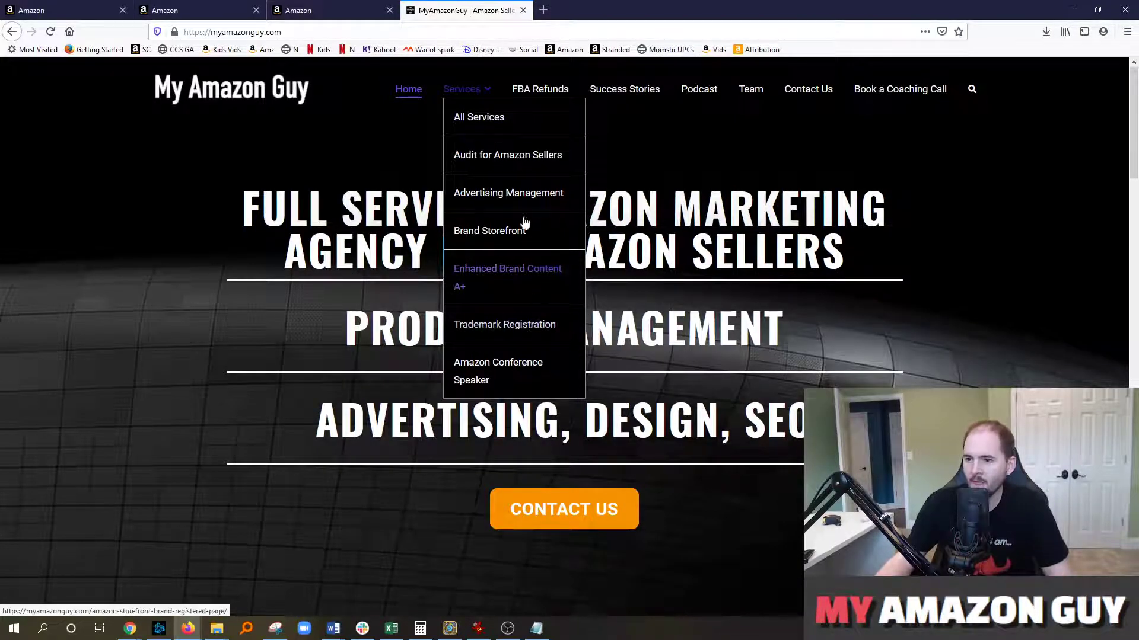
left_click(500, 193)
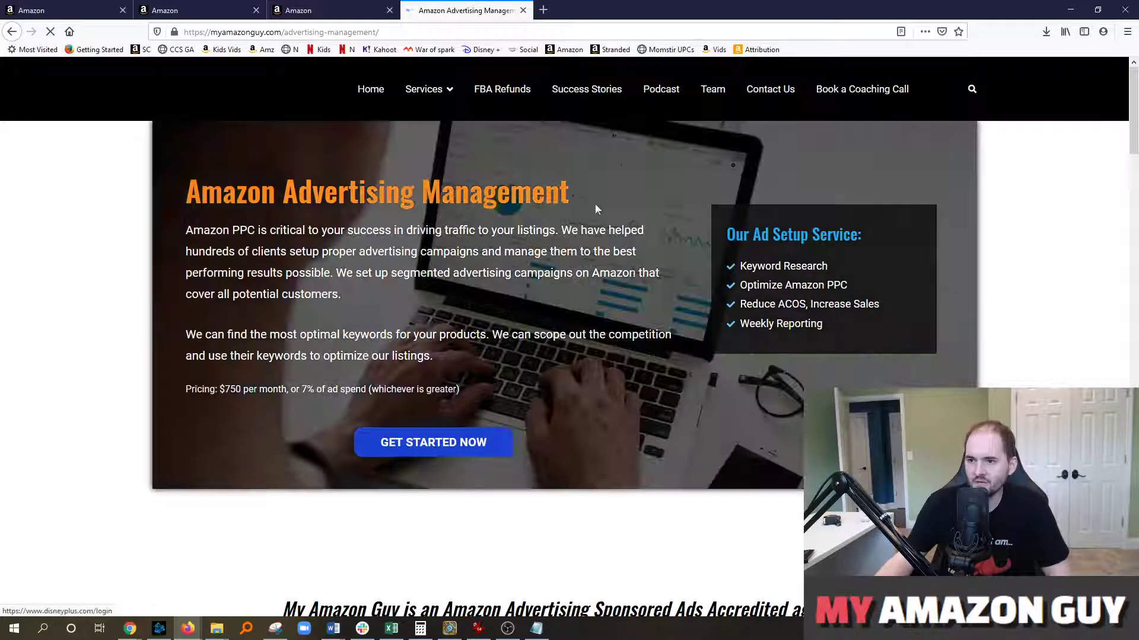
left_click_drag(1133, 149, 1134, 175)
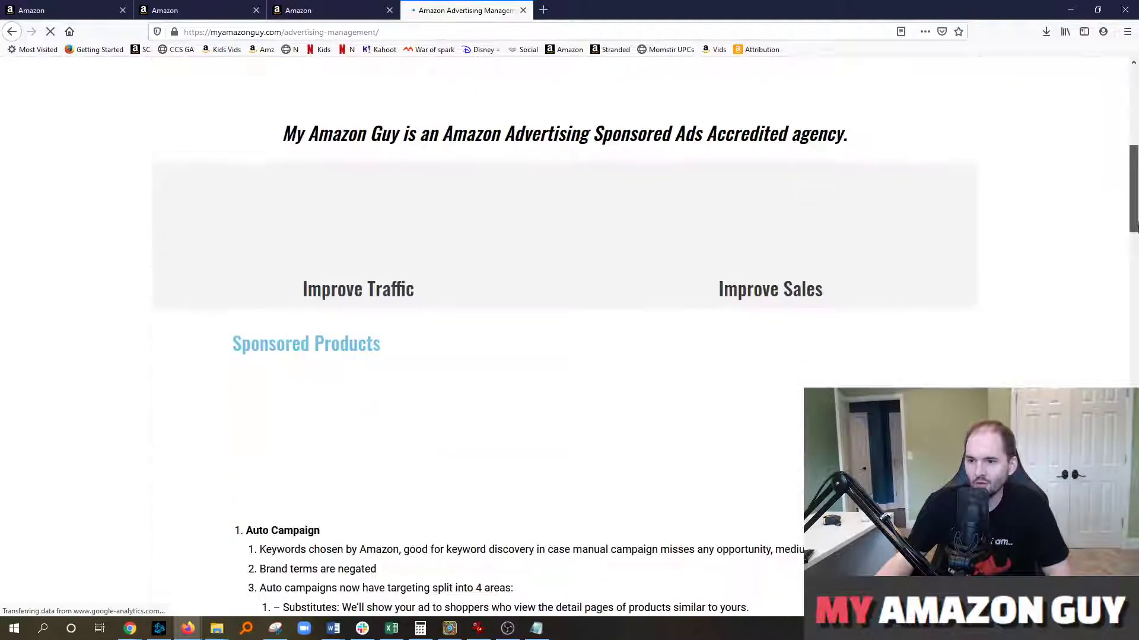
left_click_drag(1134, 227, 1135, 423)
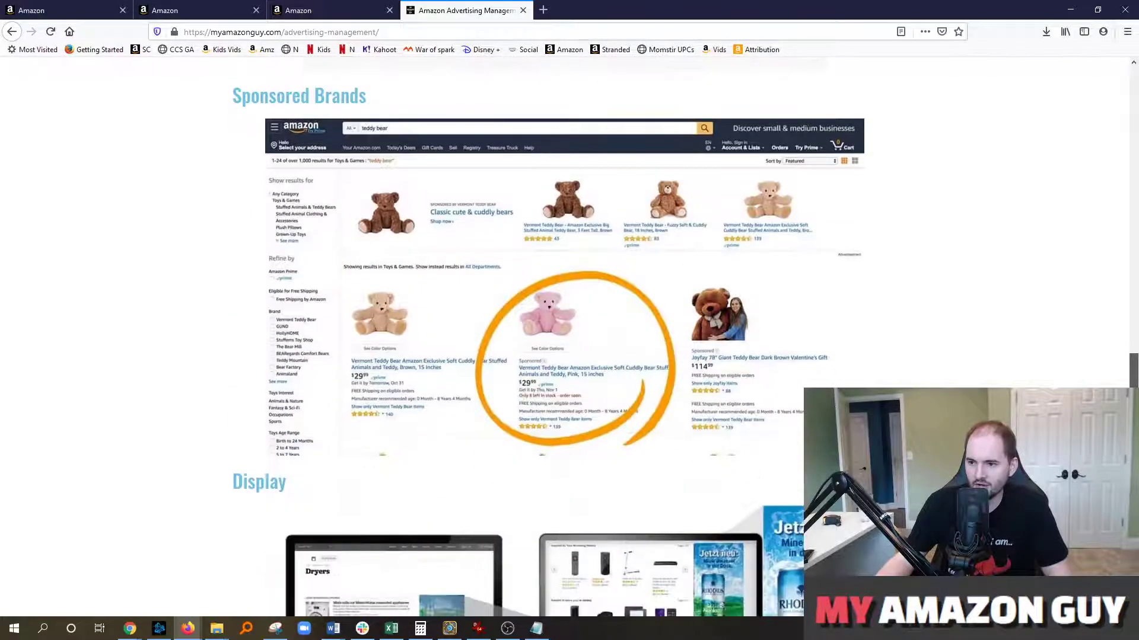
left_click_drag(1135, 371, 1135, 66)
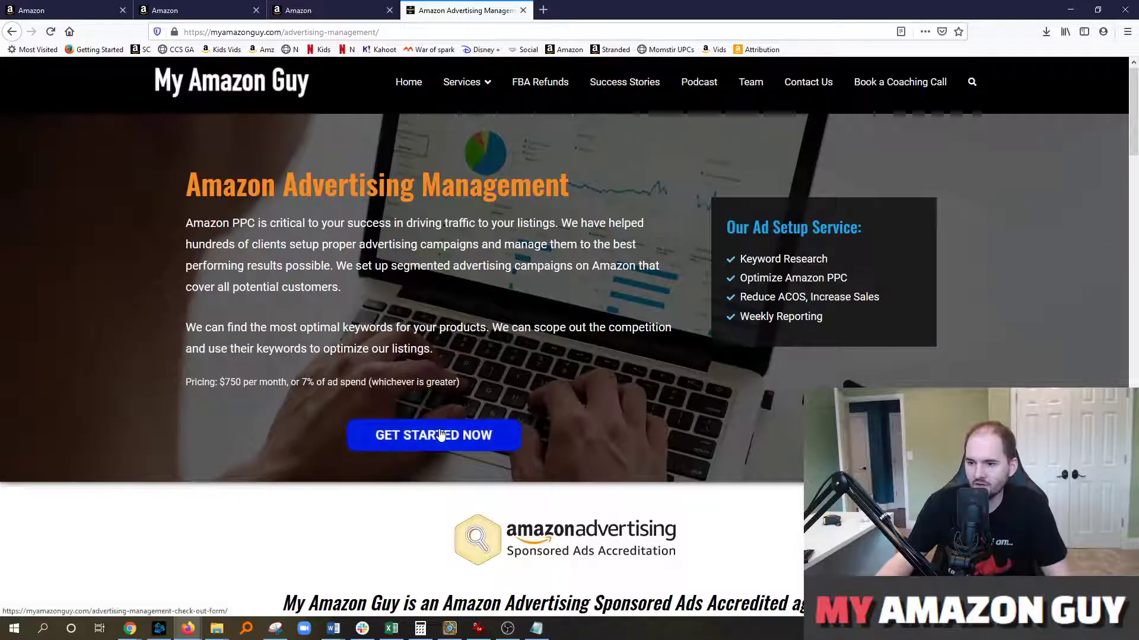
left_click(441, 436)
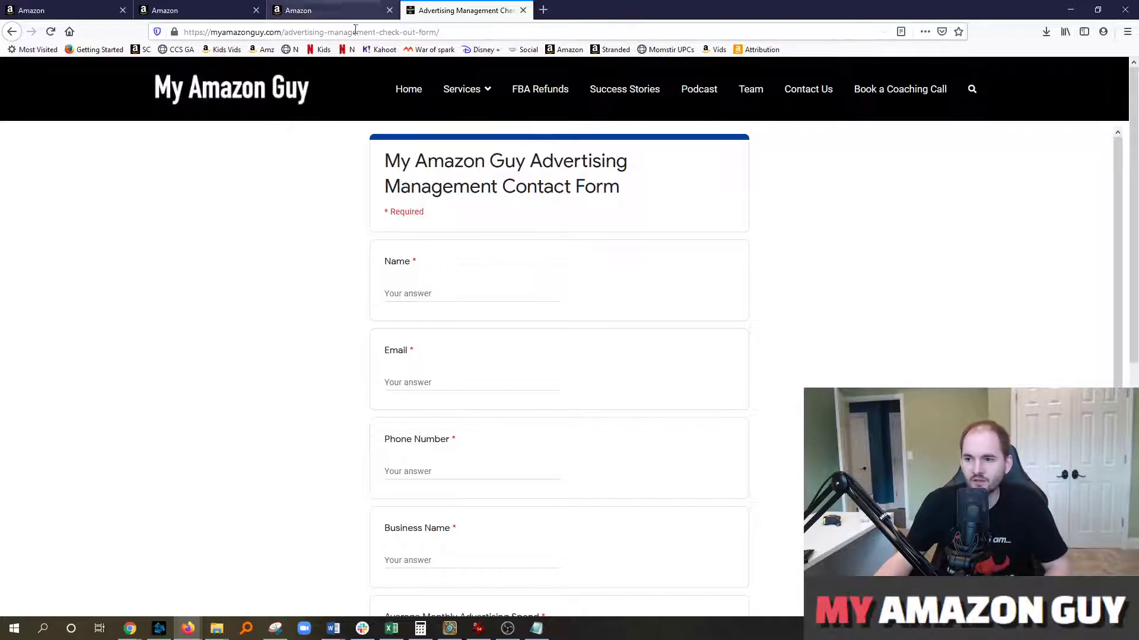
left_click(14, 31)
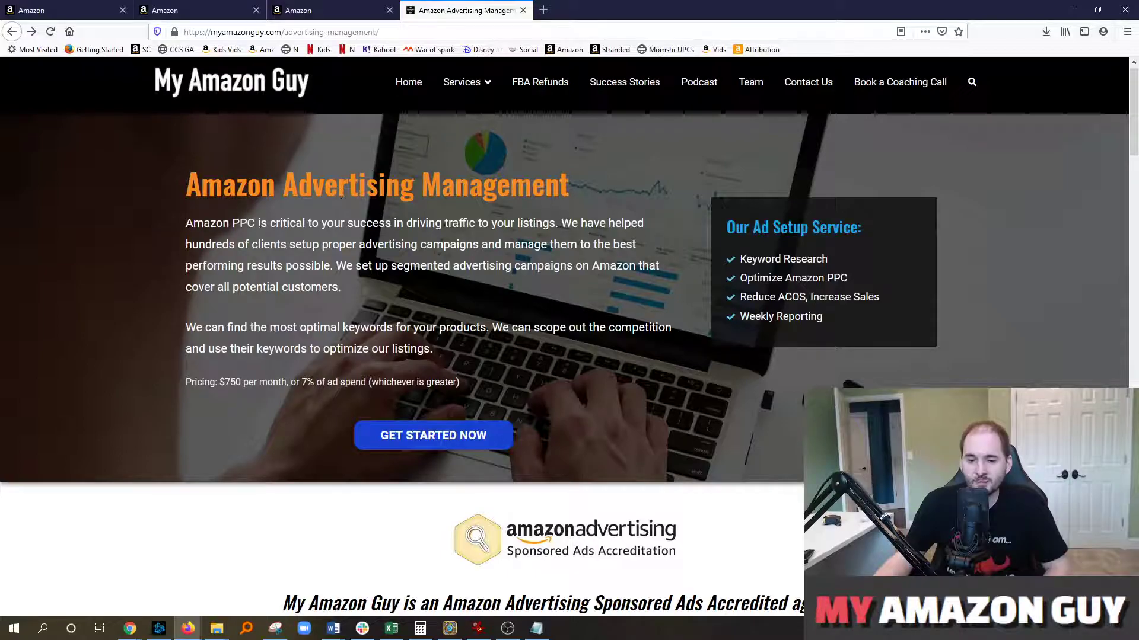
key("alt+Tab")
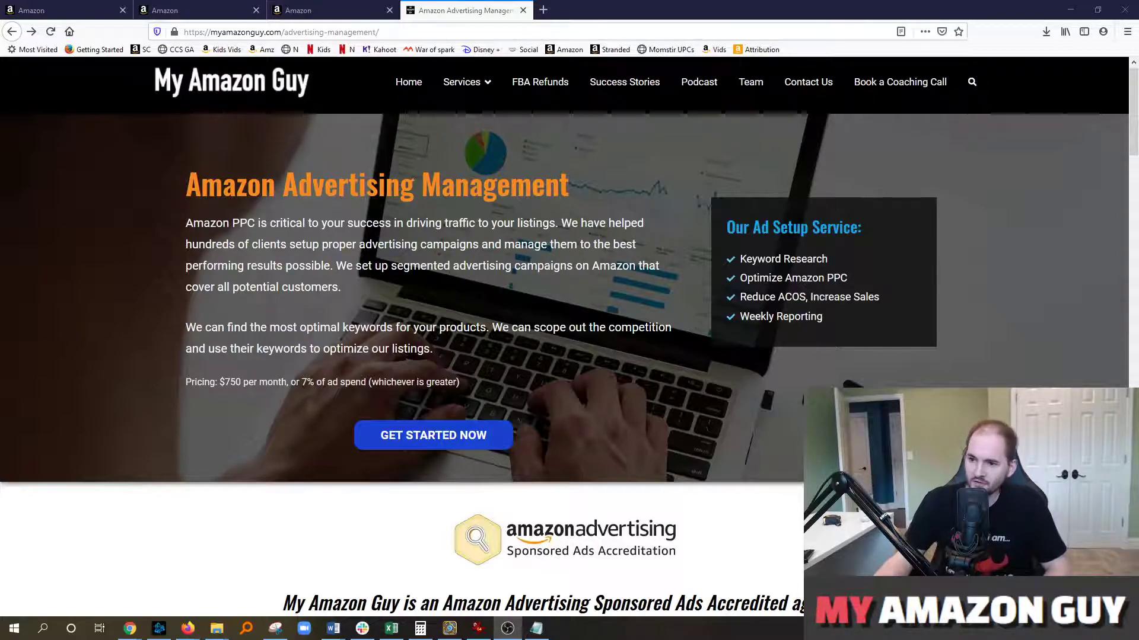